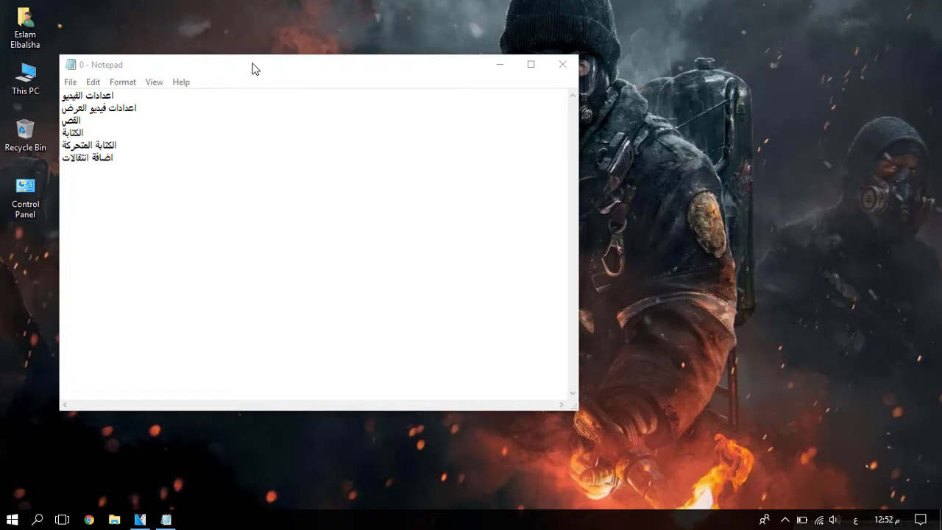
left_click(251, 69)
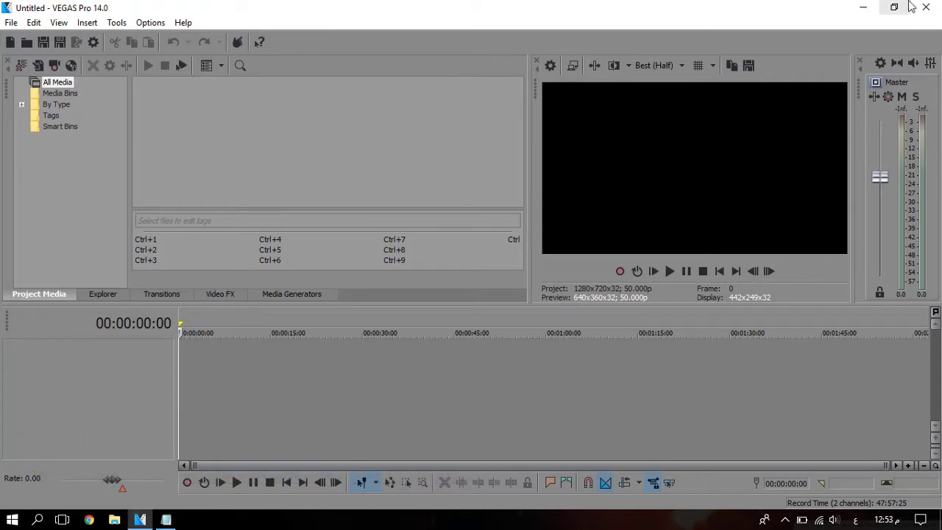
Import the image الامكانيات.PNG from the Privet folder on Local Disk (E:) into the project media.
left_click(860, 7)
double_click(30, 75)
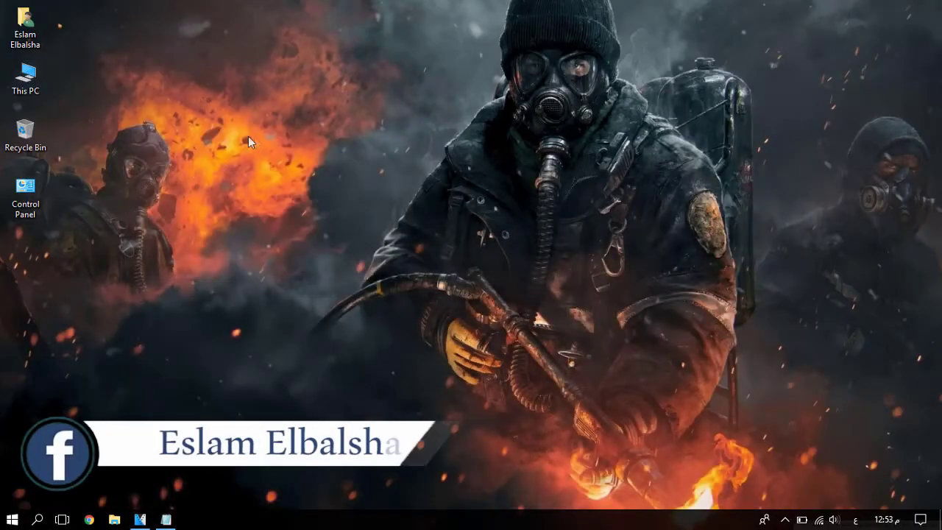
double_click(388, 200)
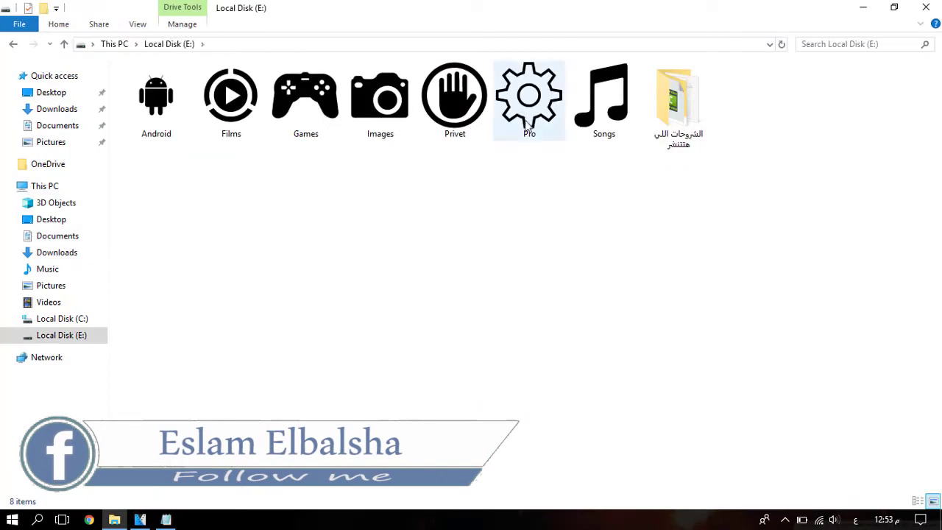
double_click(455, 99)
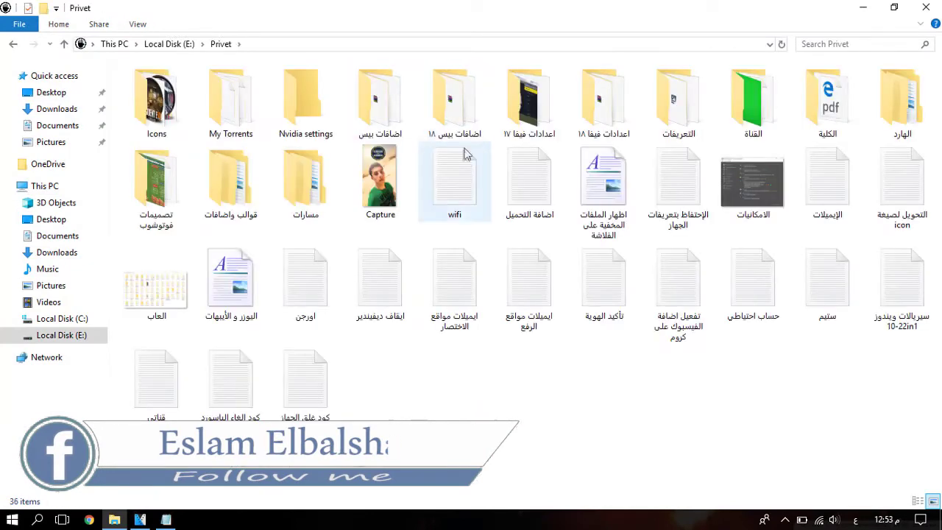
left_click(761, 178)
left_click_drag(761, 178, 199, 120)
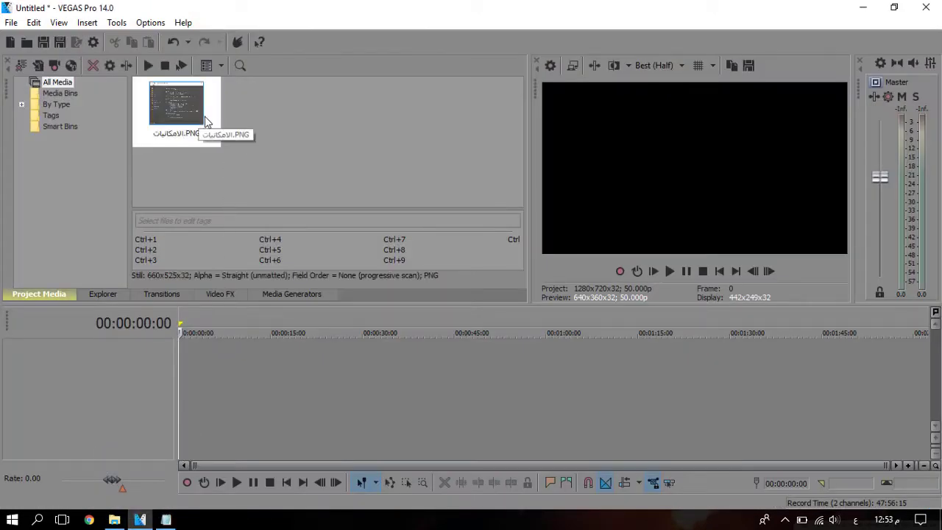
left_click(11, 22)
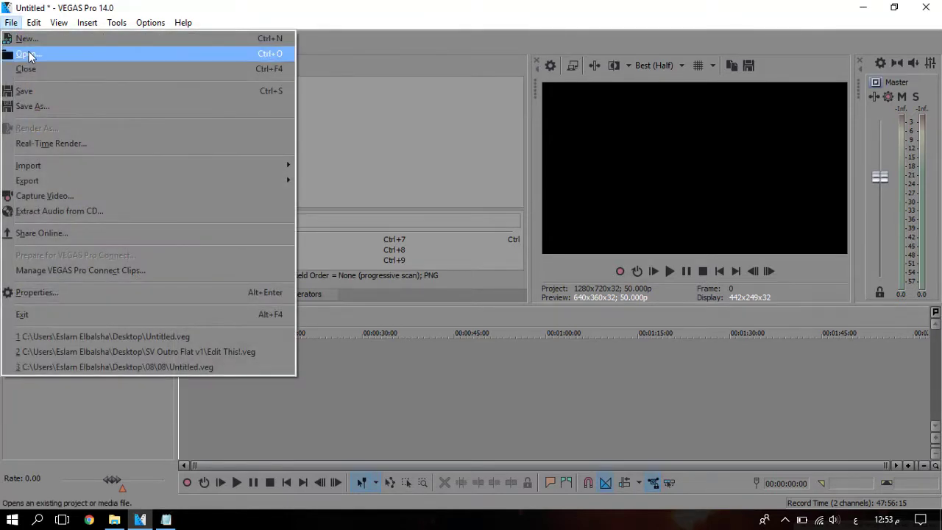
left_click(384, 5)
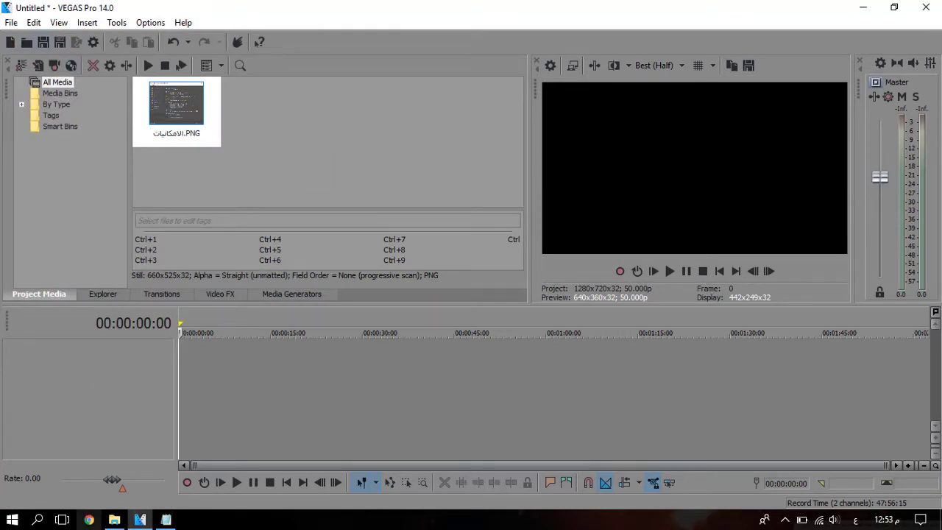
left_click(116, 520)
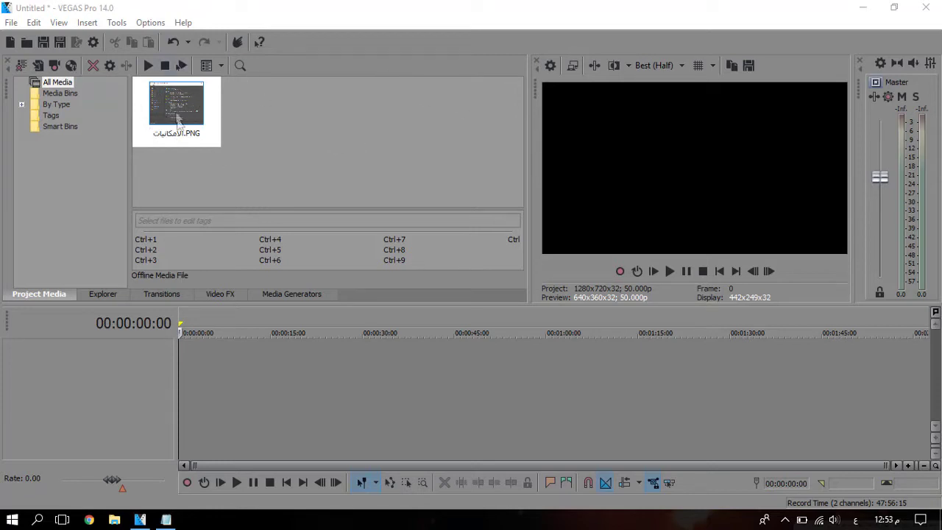
Place the imported image at the start of the timeline and lengthen its event by about 42:28.
left_click_drag(204, 130, 239, 356)
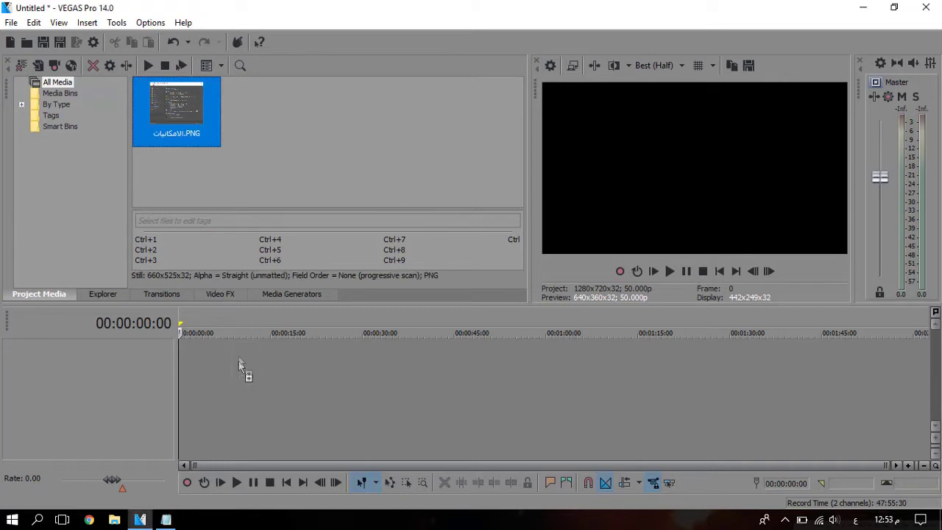
left_click_drag(178, 375, 186, 365)
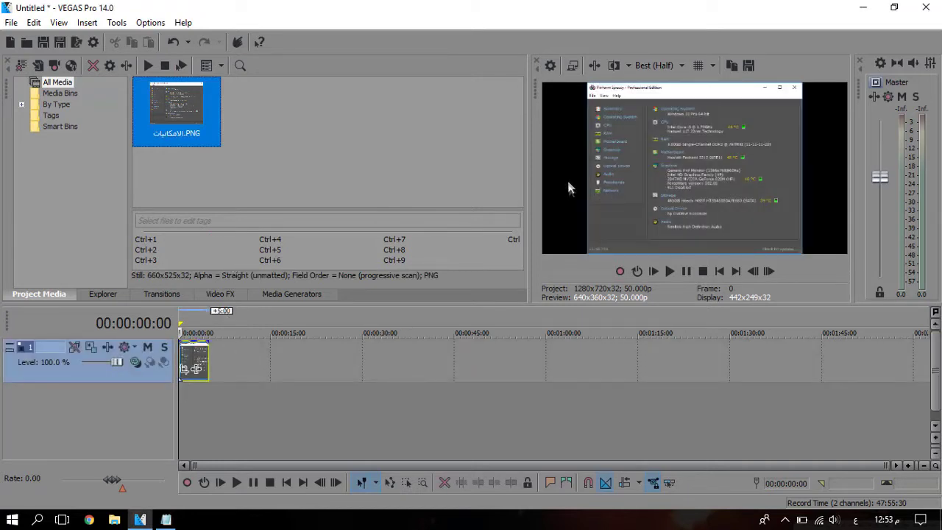
left_click_drag(209, 346, 471, 343)
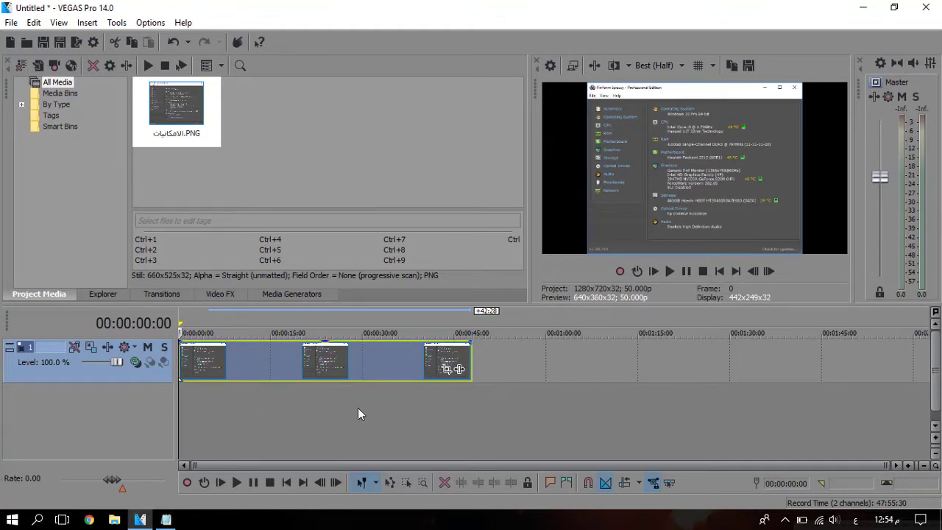
Insert a new video track above the image's track.
left_click(86, 22)
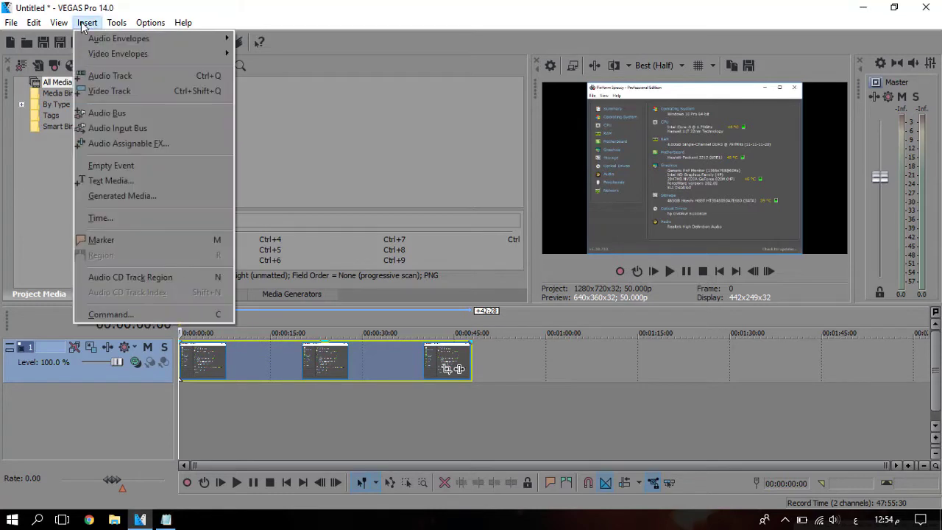
left_click(109, 91)
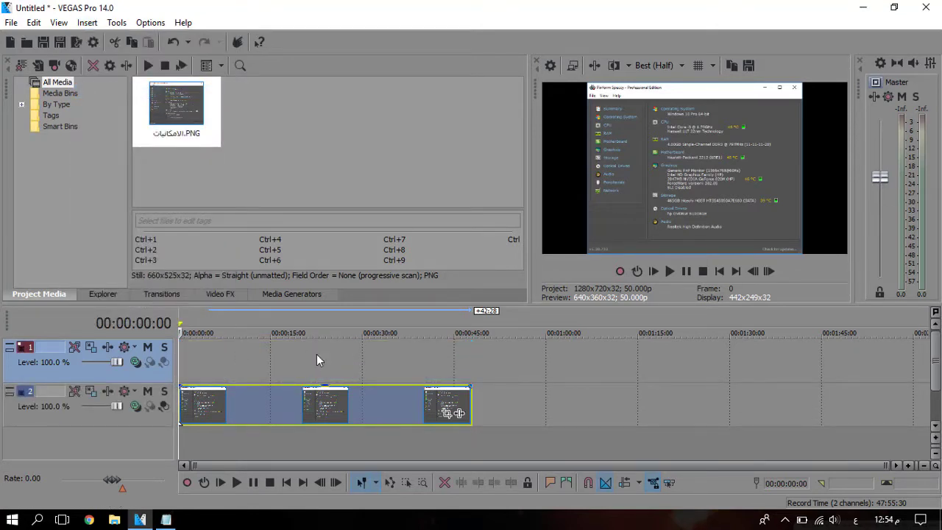
left_click(86, 22)
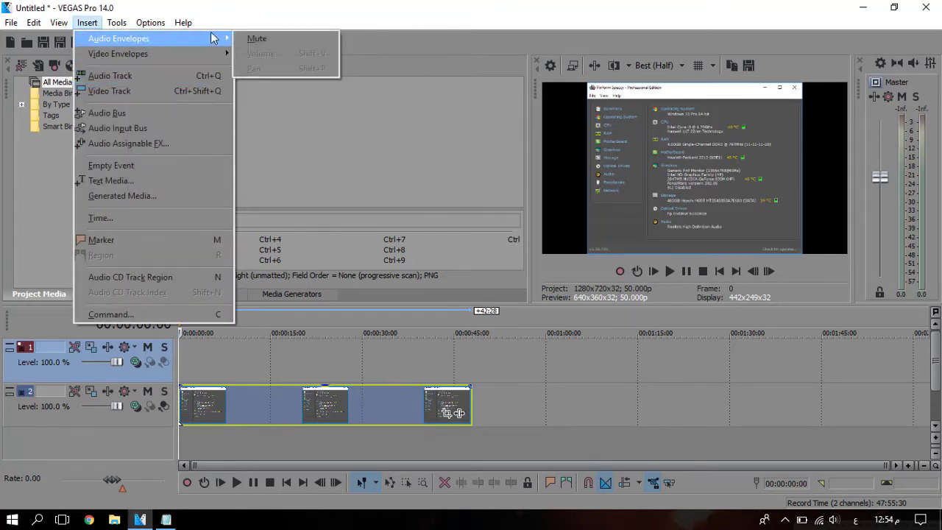
left_click(315, 7)
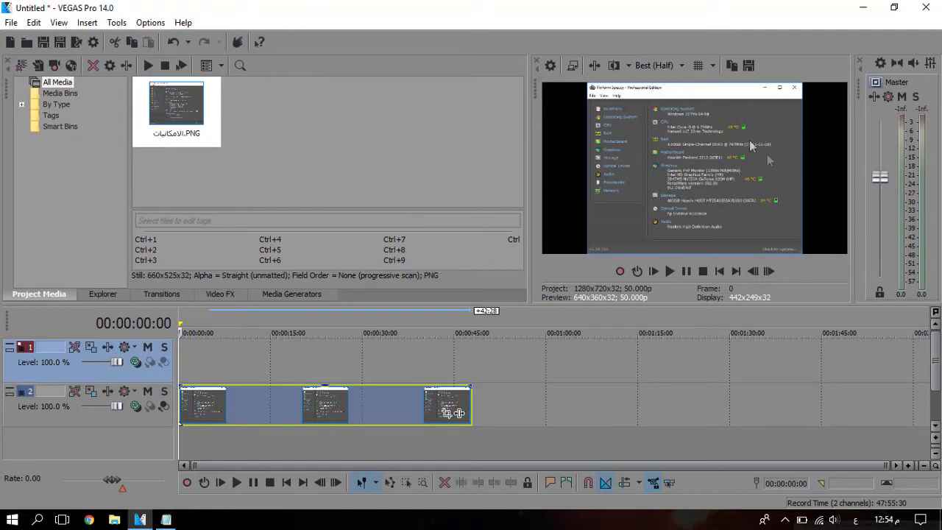
Play the timeline briefly in the preview, pause it, and review the resolution options for Best preview quality.
left_click(671, 271)
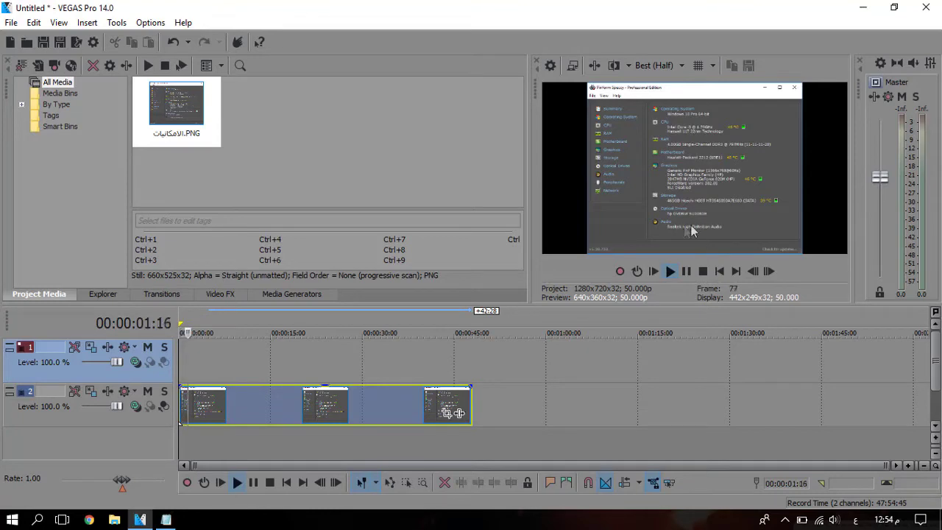
left_click(686, 271)
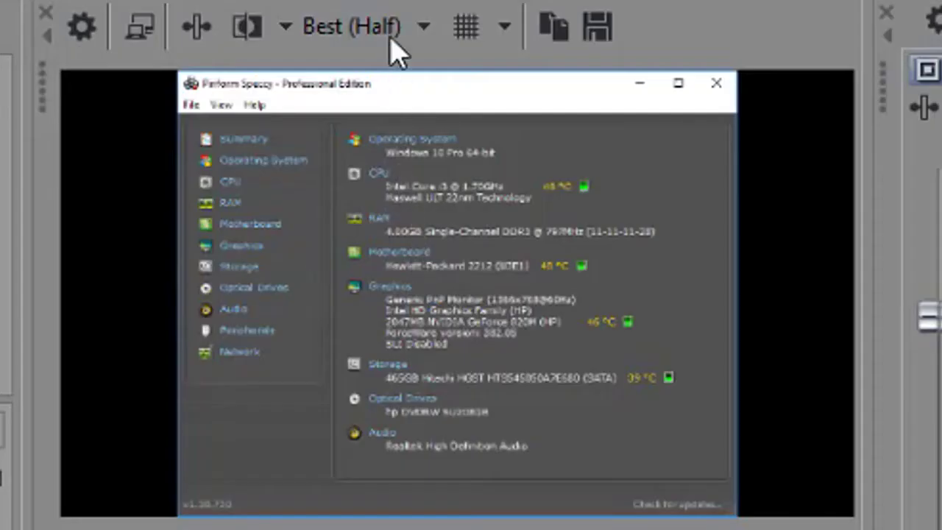
left_click(669, 68)
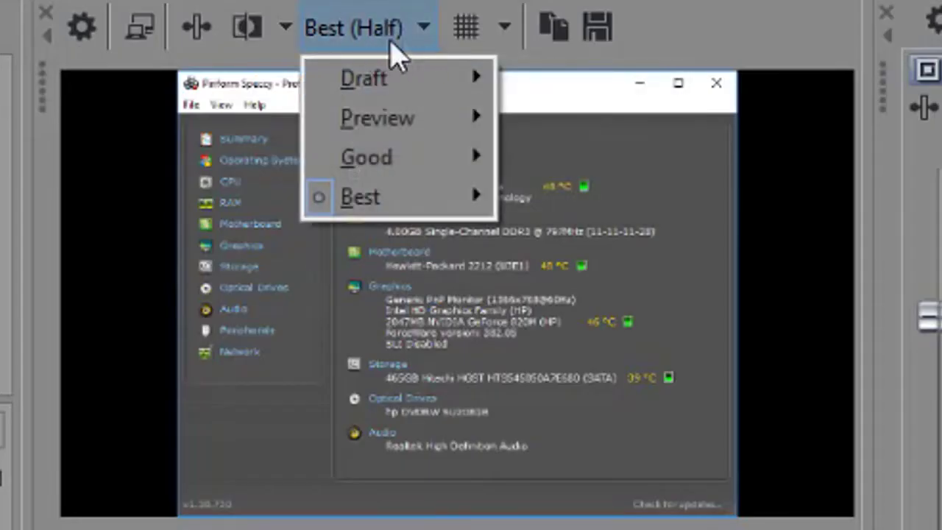
mouse_move(361, 199)
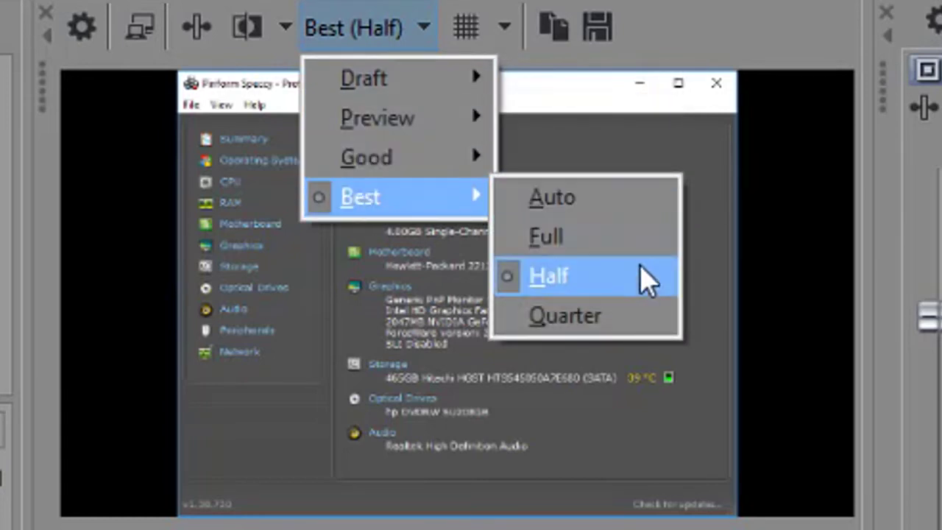
left_click(559, 141)
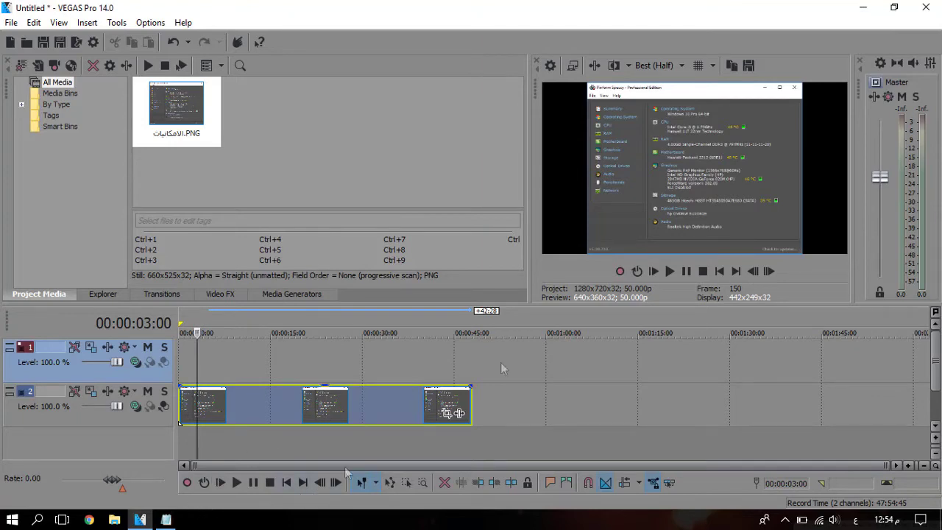
Open the project's video properties and choose the HD 720-50p (1280x720; 50.000 fps) template.
left_click(551, 65)
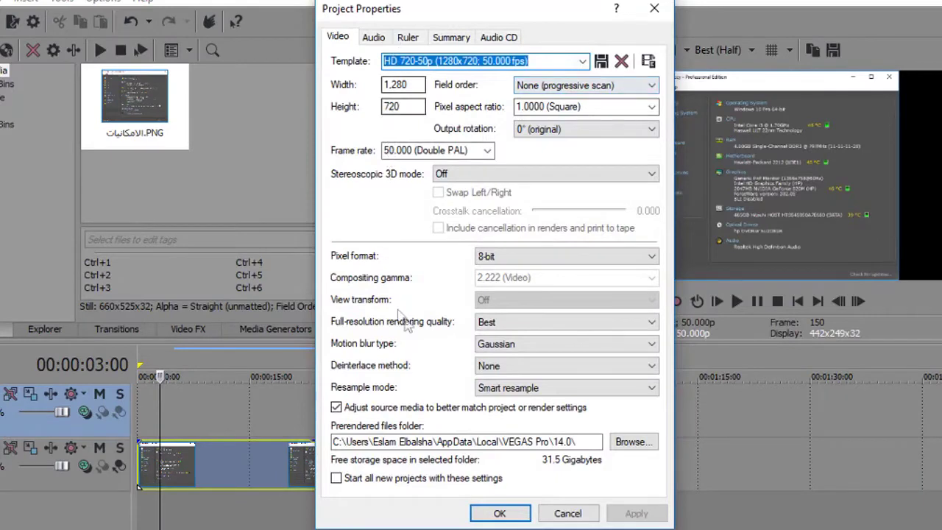
left_click(582, 62)
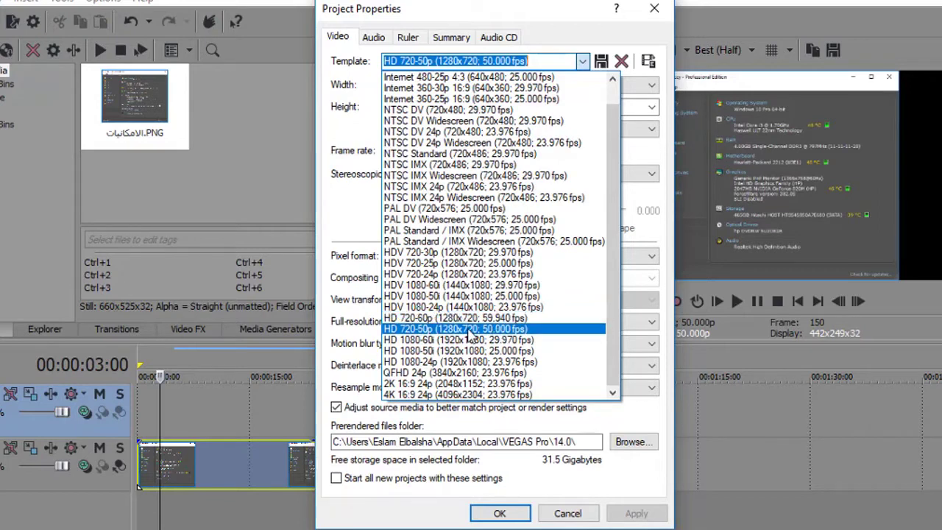
left_click(469, 335)
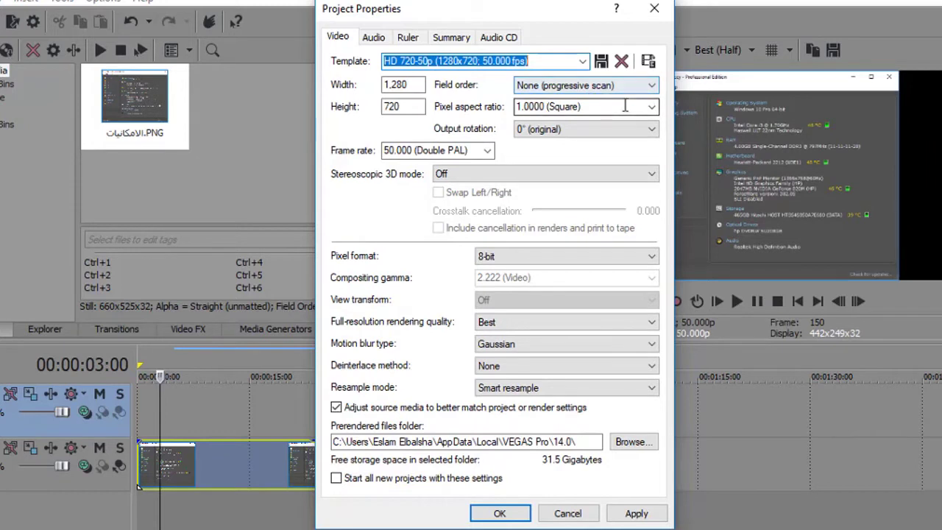
Set the pixel aspect ratio to 1.0000 (Square), field order to None (progressive scan) and output rotation to 0° (original).
left_click(652, 107)
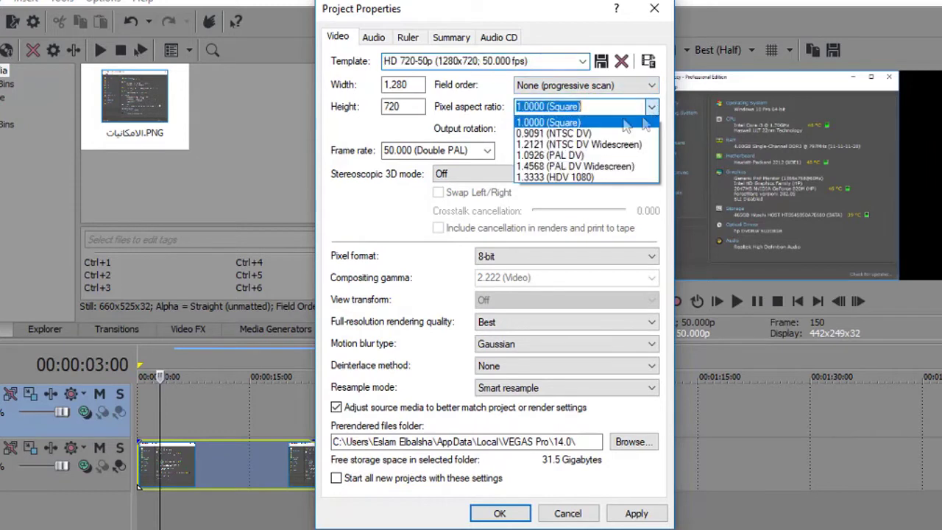
left_click(557, 122)
left_click(563, 86)
left_click(563, 88)
left_click(589, 129)
left_click(582, 139)
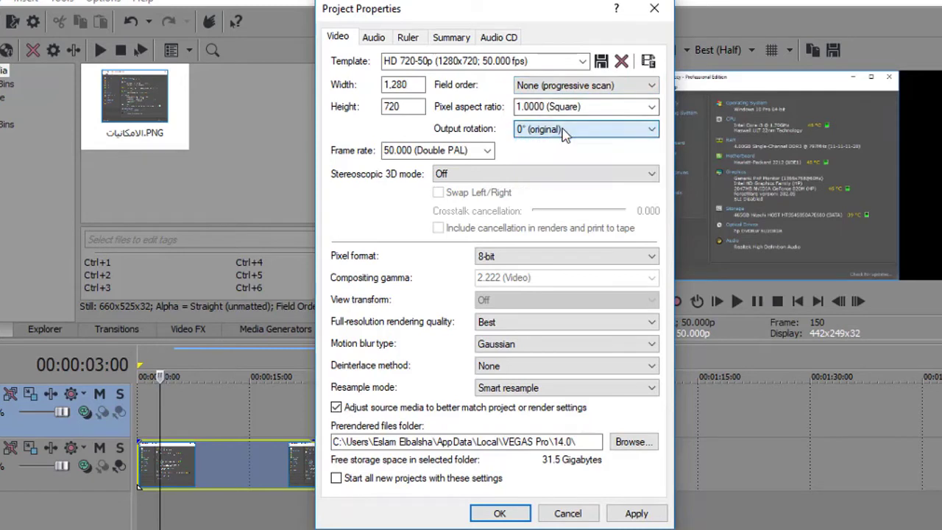
Review the frame rate options, then set full-resolution rendering quality to Best and resample mode to Disable resample.
left_click(487, 151)
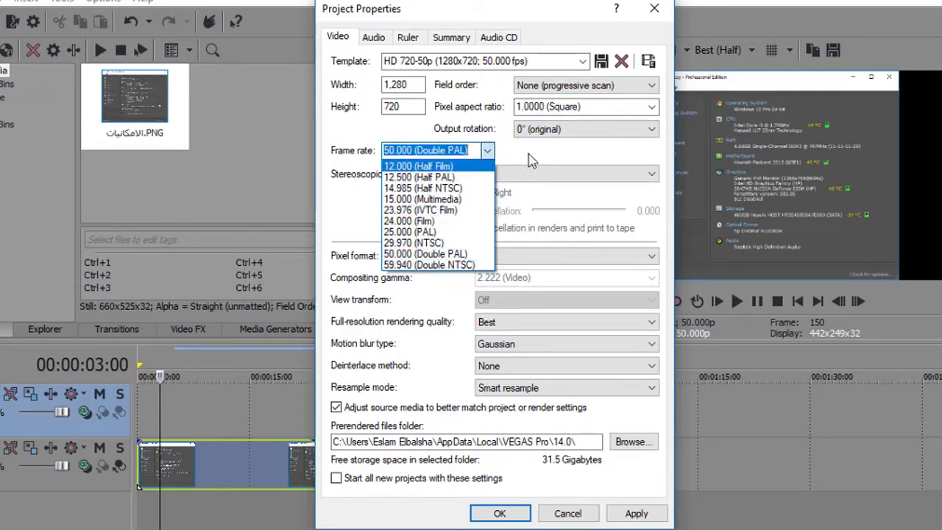
left_click(520, 174)
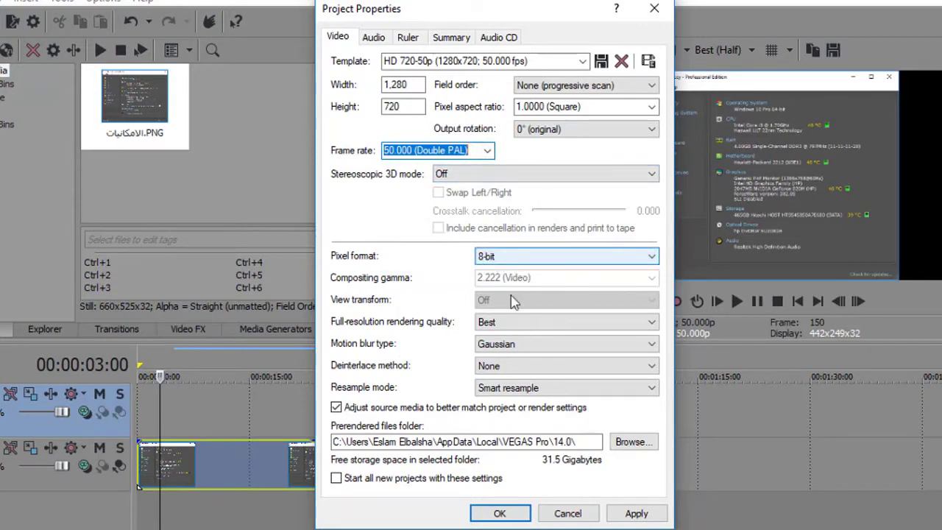
left_click(511, 331)
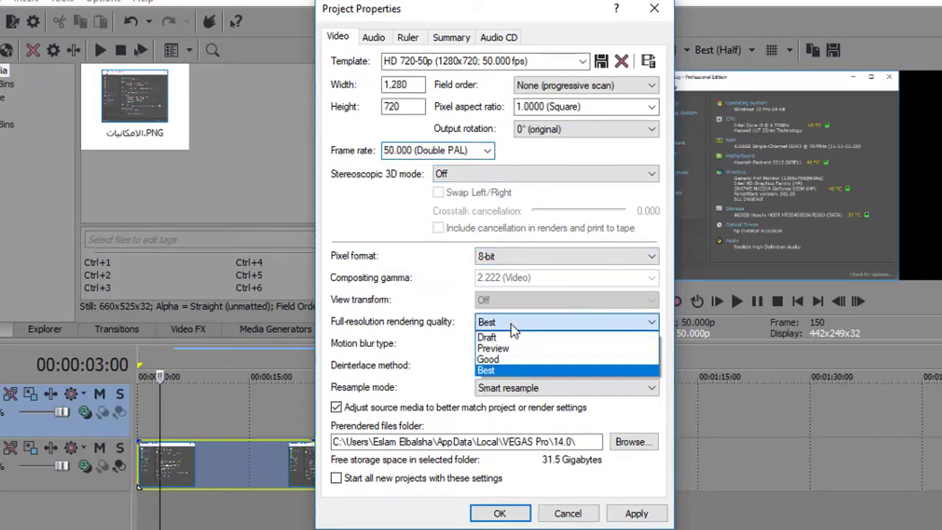
left_click(489, 371)
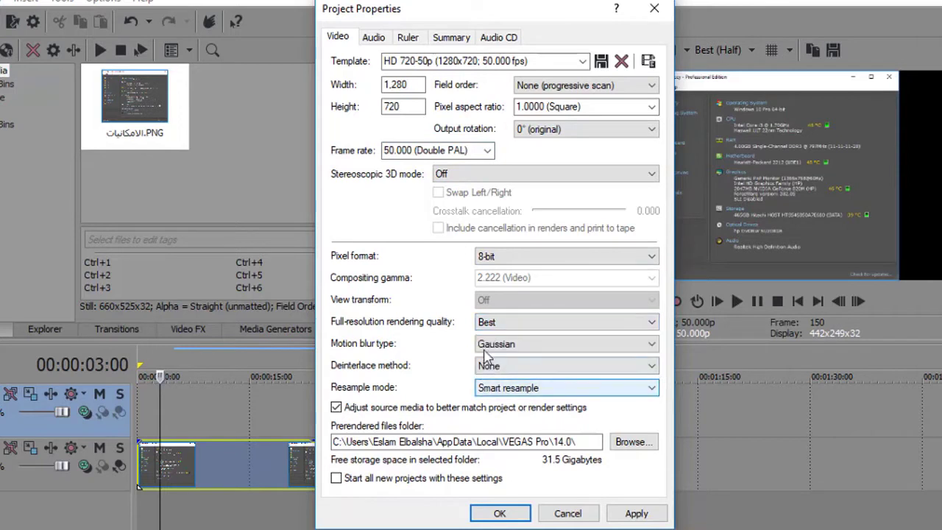
left_click(535, 390)
left_click(511, 425)
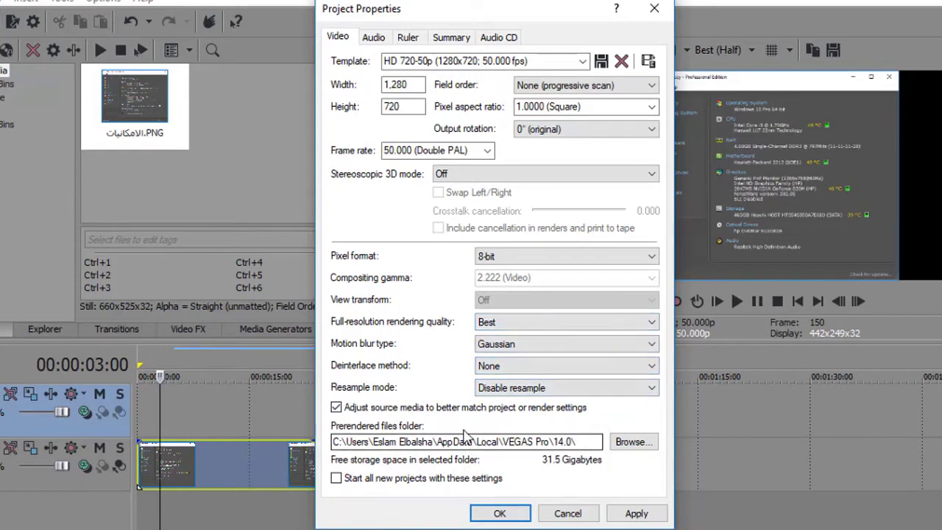
Review the master bus mode options in the project's audio properties, keeping Stereo.
left_click(376, 39)
left_click(584, 64)
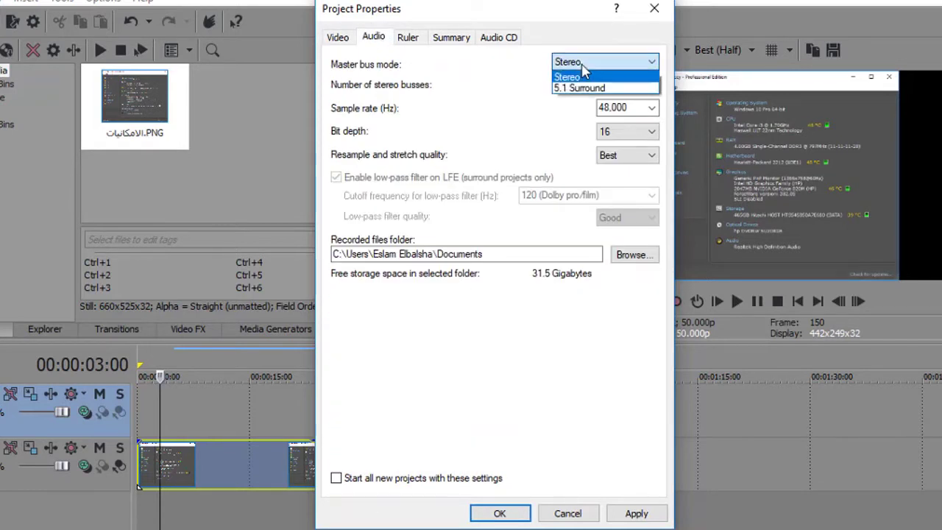
left_click(585, 65)
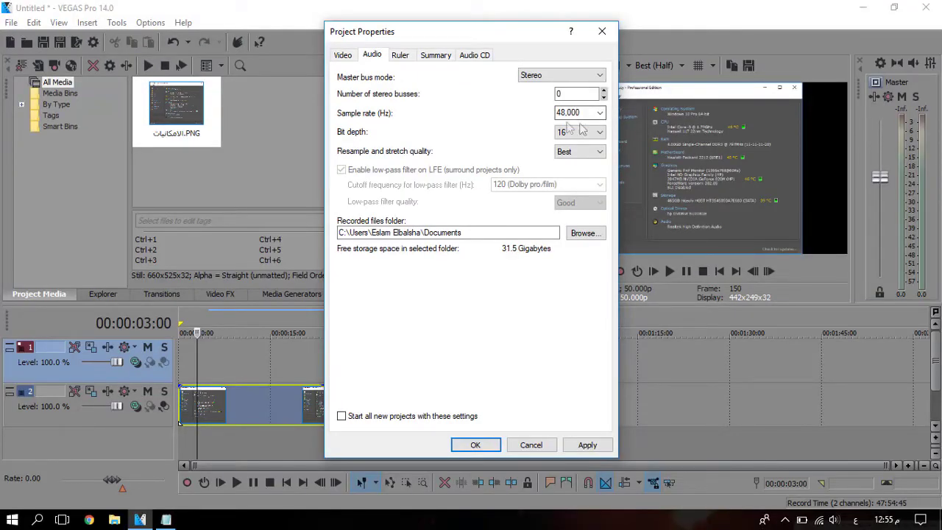
Check the headset microphone's default format options in the Windows recording device properties, then close the sound settings.
right_click(834, 521)
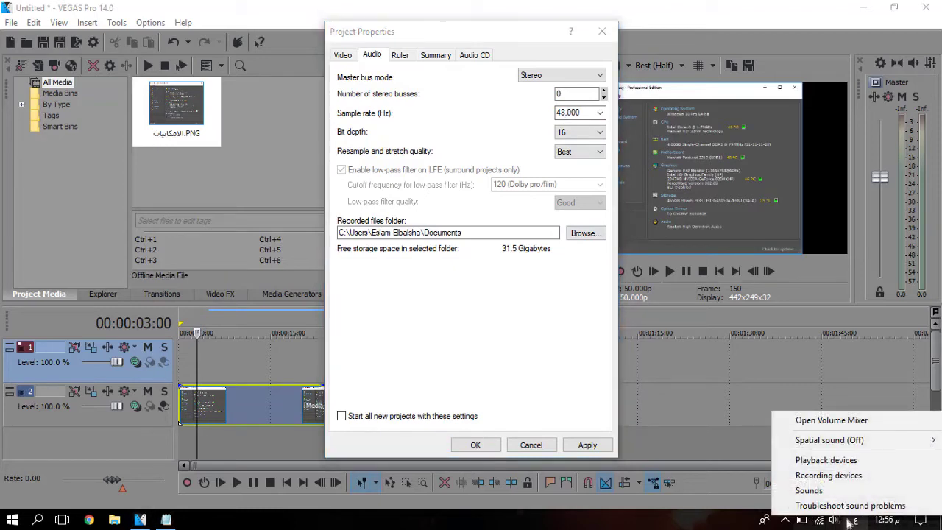
left_click(832, 477)
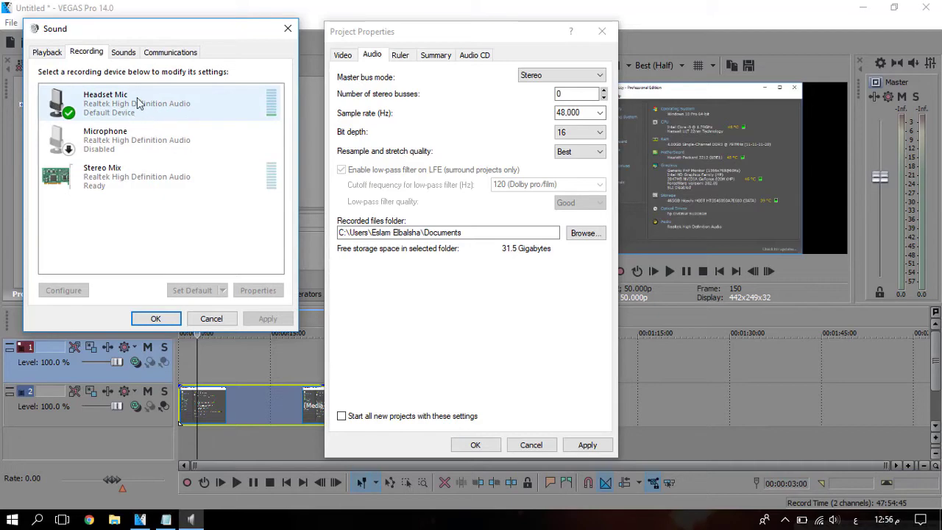
double_click(137, 103)
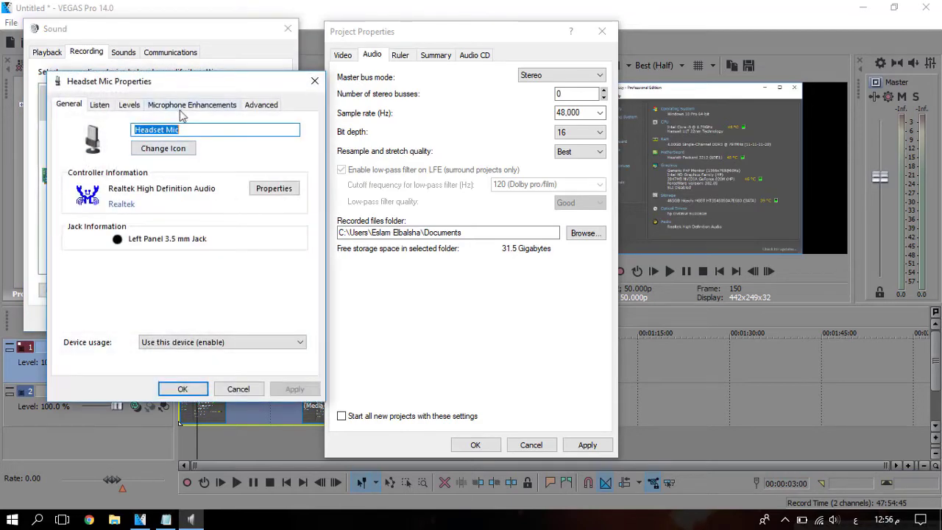
left_click(193, 106)
left_click(260, 107)
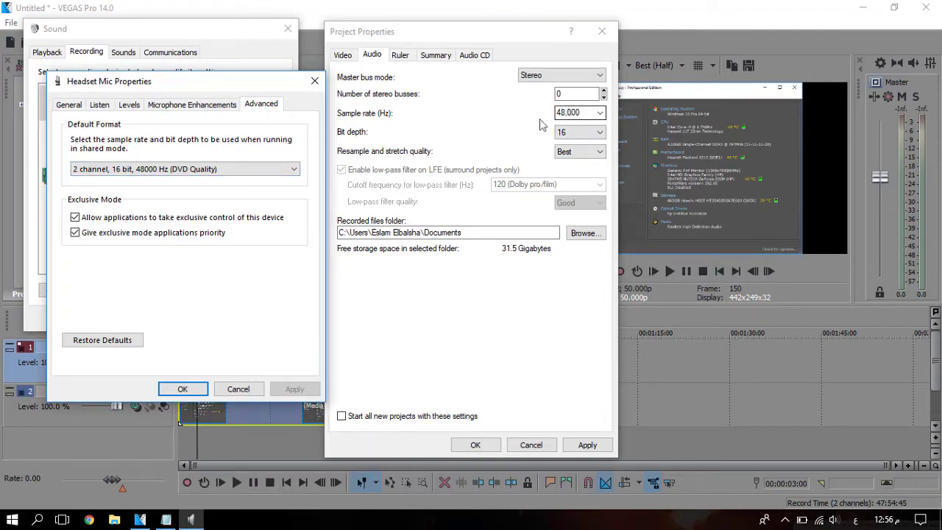
left_click(184, 171)
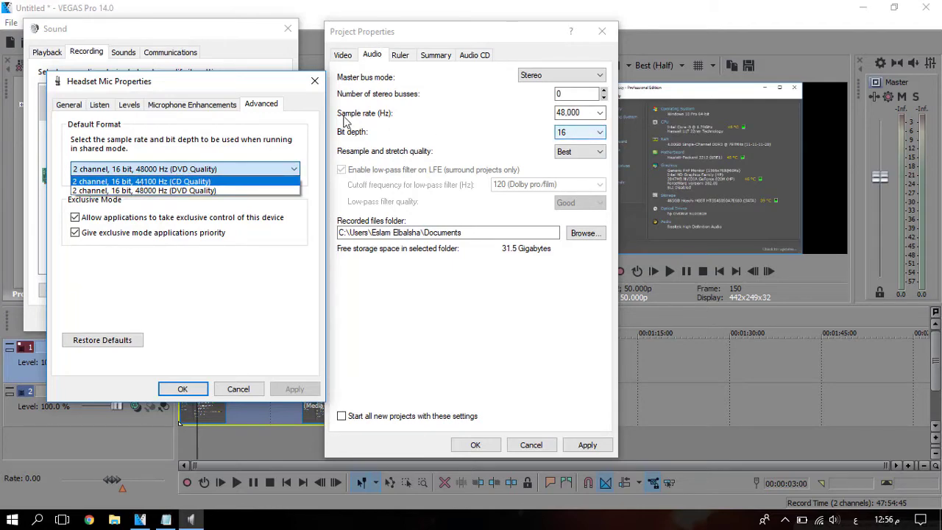
left_click(306, 137)
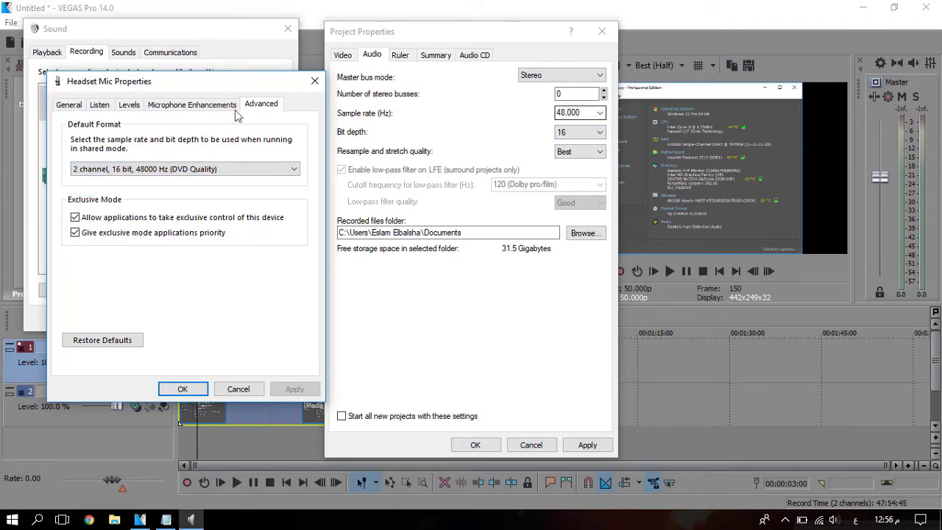
left_click(315, 81)
left_click(288, 29)
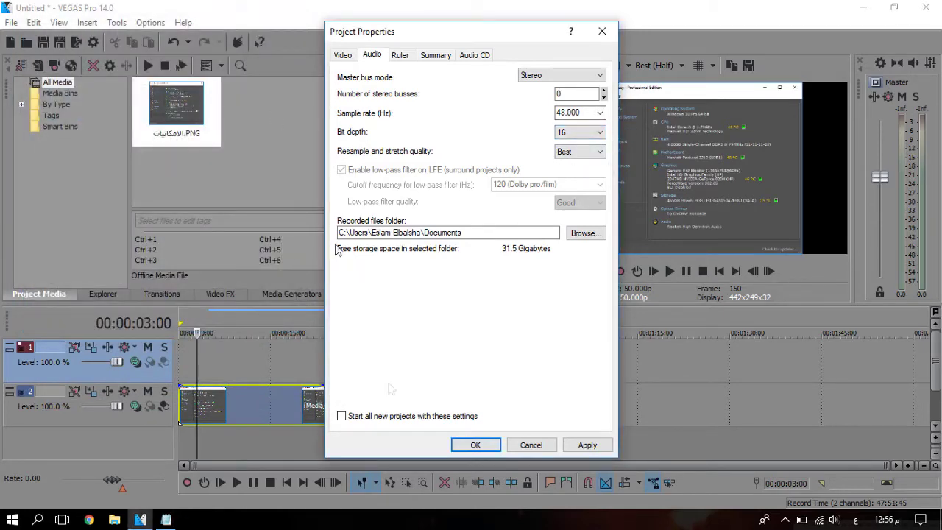
Accept the project properties and set the loop region to span the whole clip on the timeline.
left_click(476, 445)
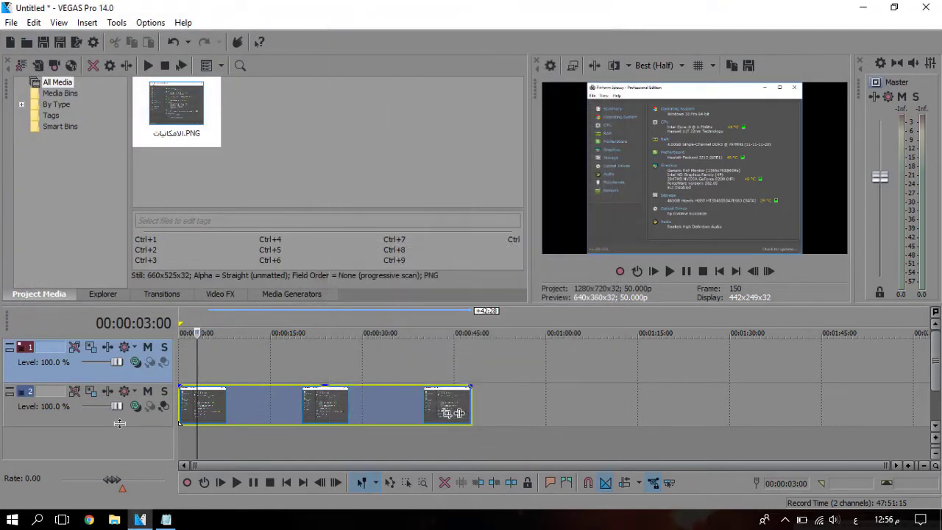
left_click(11, 22)
left_click(395, 401)
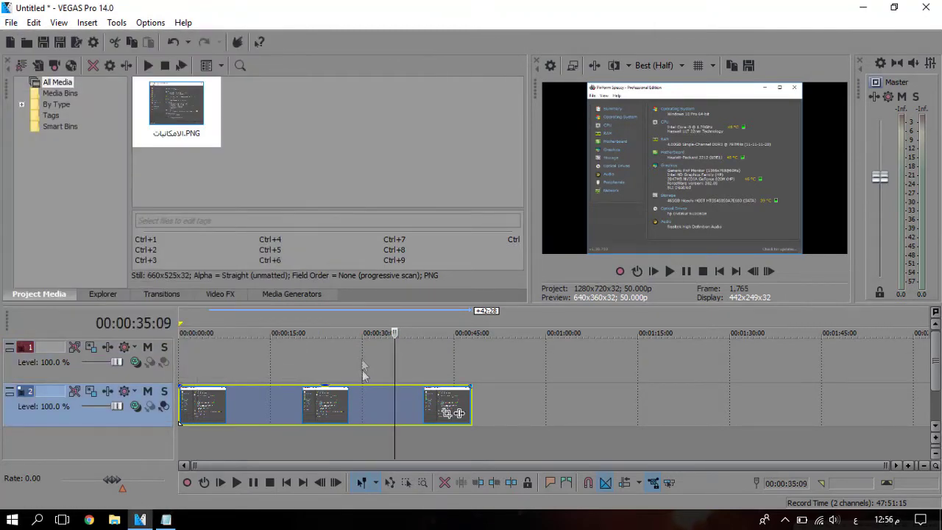
double_click(364, 326)
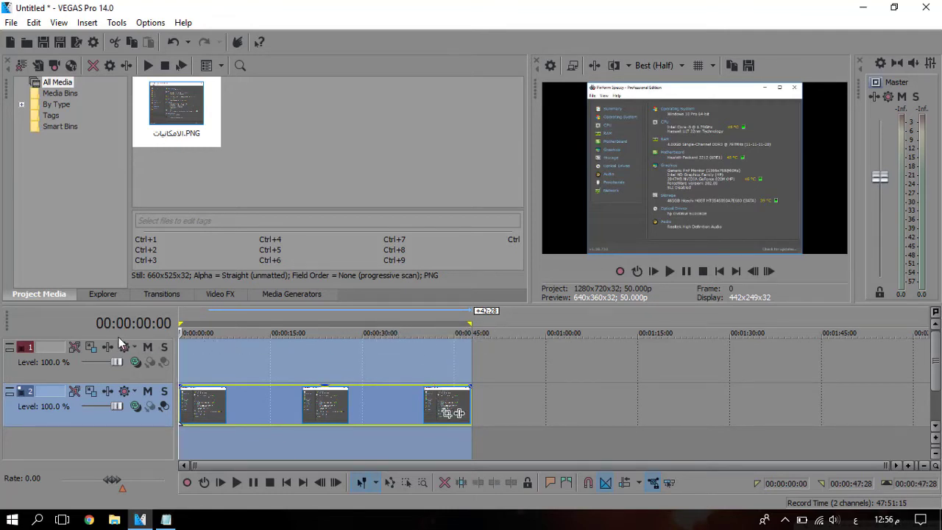
Review the Sony AVC/MVC Internet 1280x720-30p template in Render As without rendering, and check the topic list in Notepad.
left_click(11, 22)
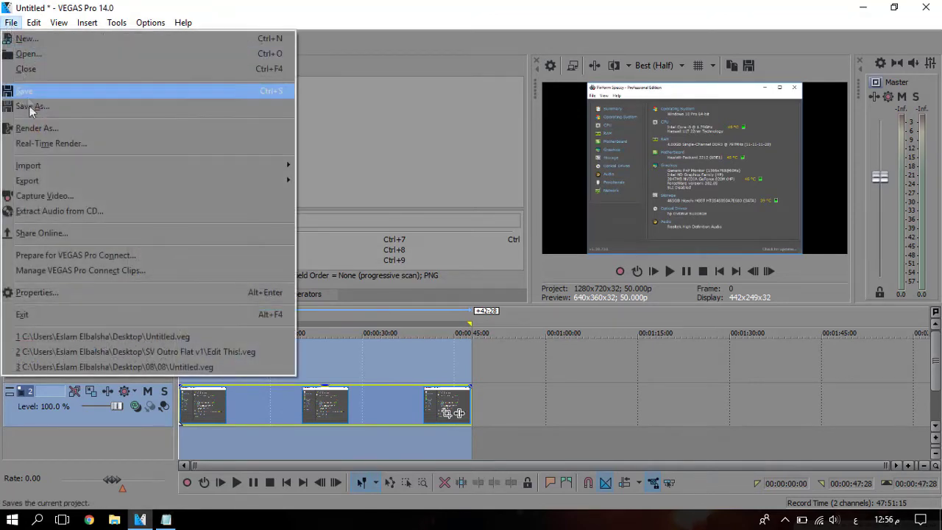
left_click(63, 130)
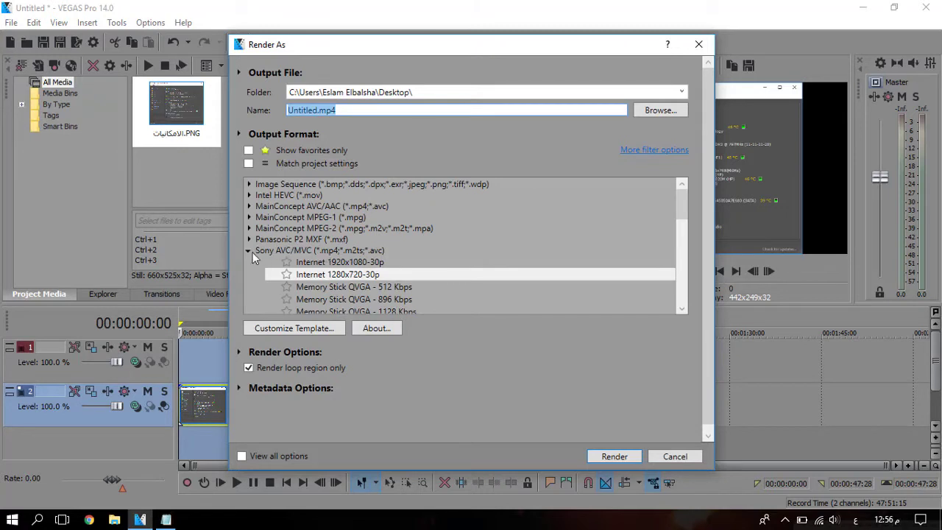
left_click(249, 253)
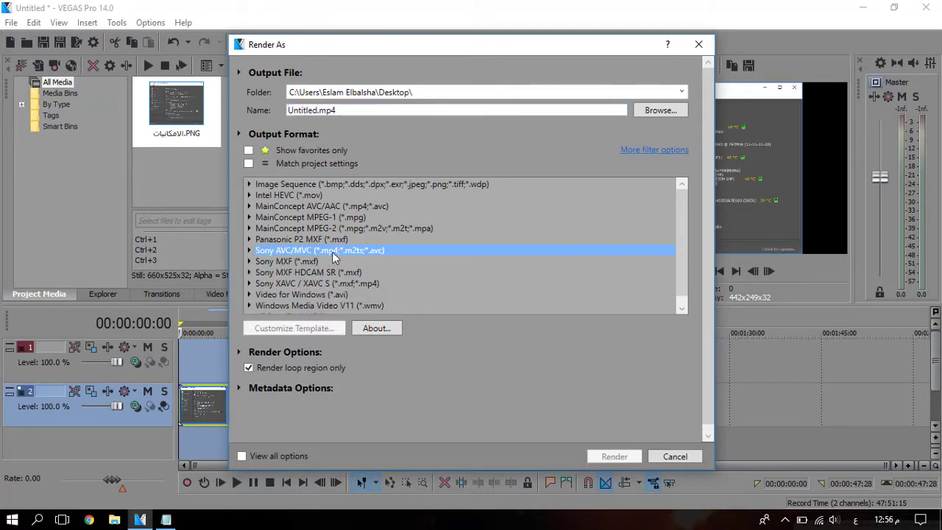
left_click(249, 252)
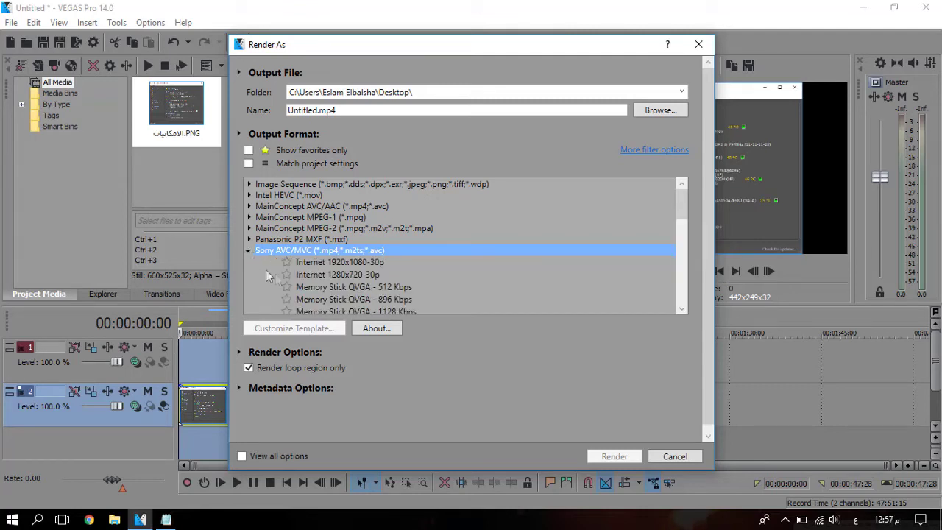
left_click(356, 276)
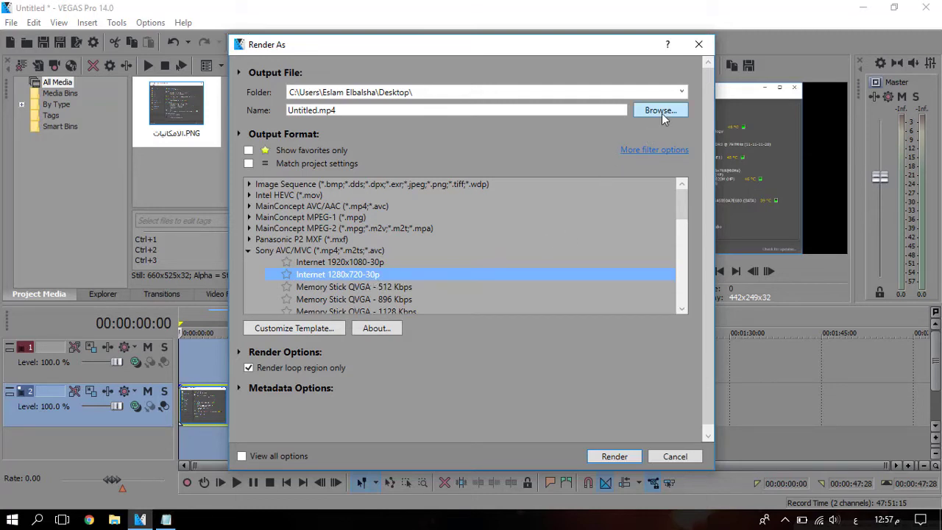
left_click(676, 458)
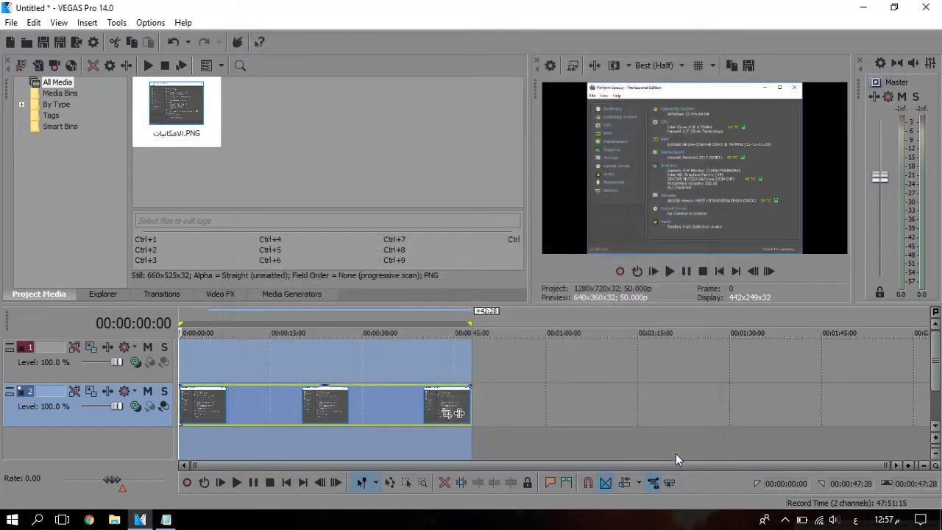
left_click(166, 520)
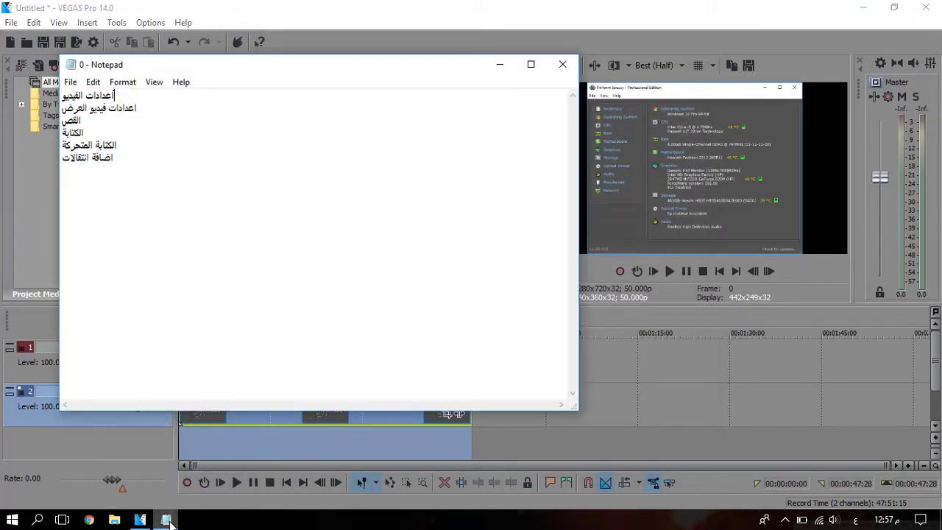
left_click(166, 520)
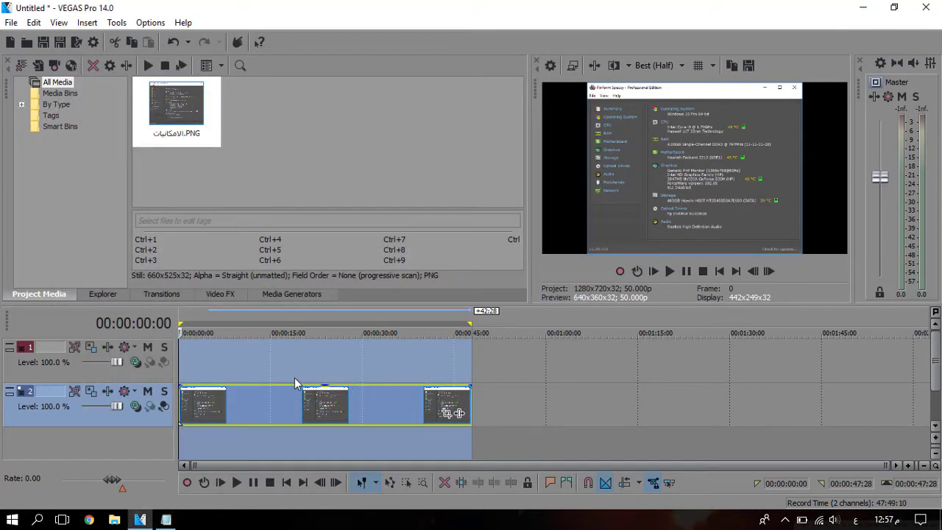
Try splitting the track 2 clip at 00:00:16:13 and shifting its second part by about 17 seconds, then undo both edits.
left_click(279, 409)
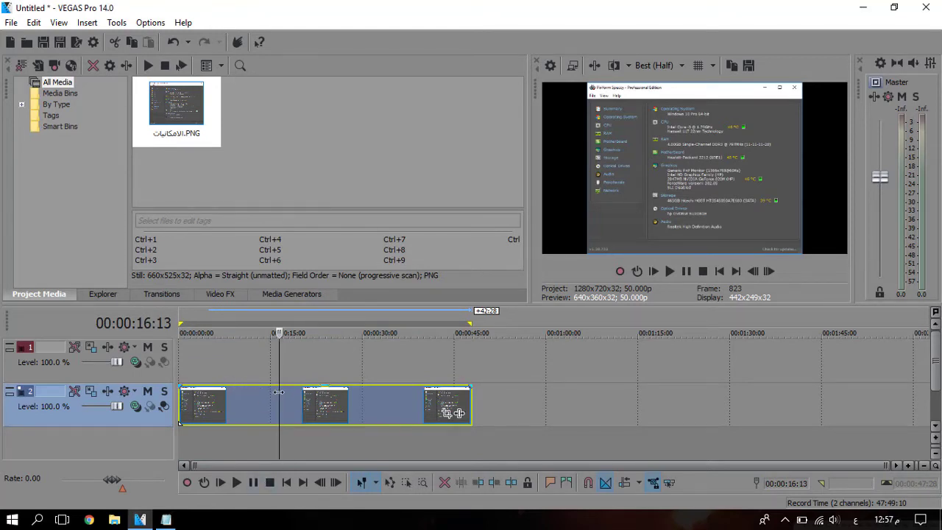
key("s")
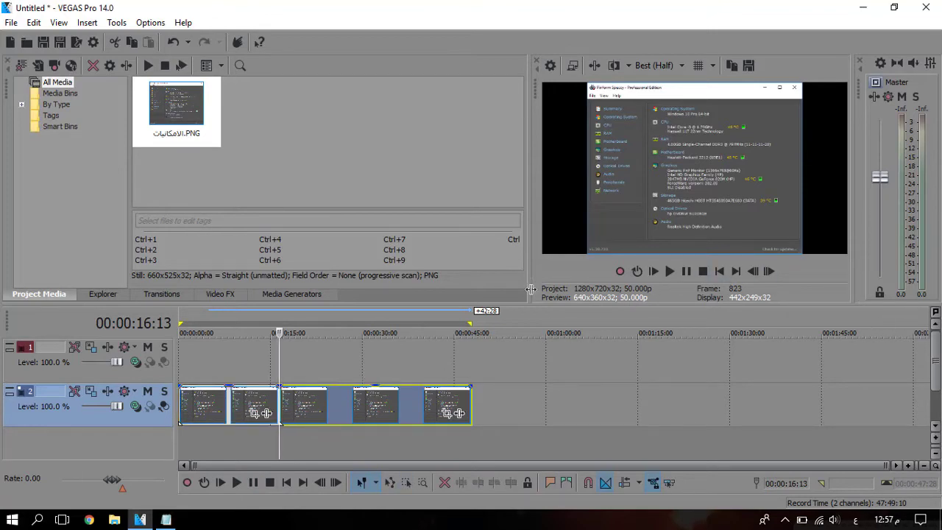
left_click_drag(330, 402, 427, 404)
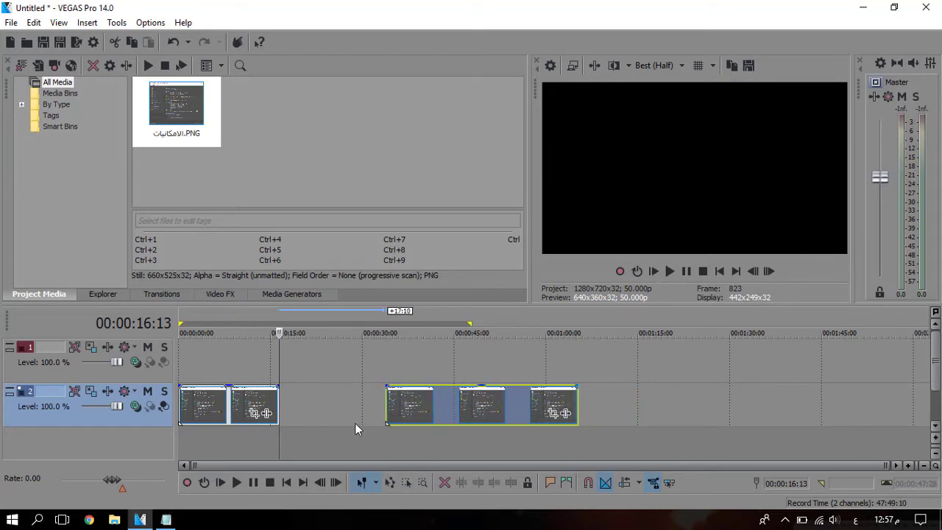
key("ctrl+z")
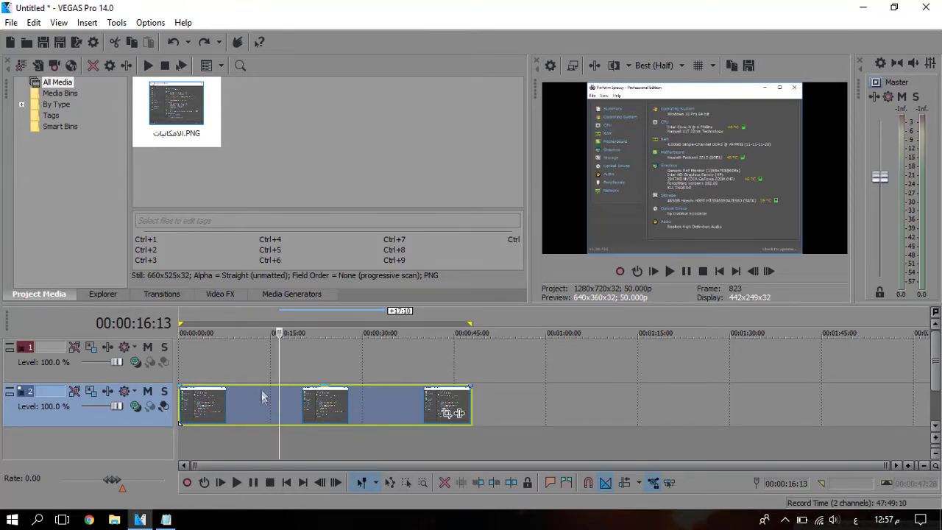
Insert text media on track 1 at 00:00:11:15 and bring its Video Media Generators window into view.
left_click(249, 363)
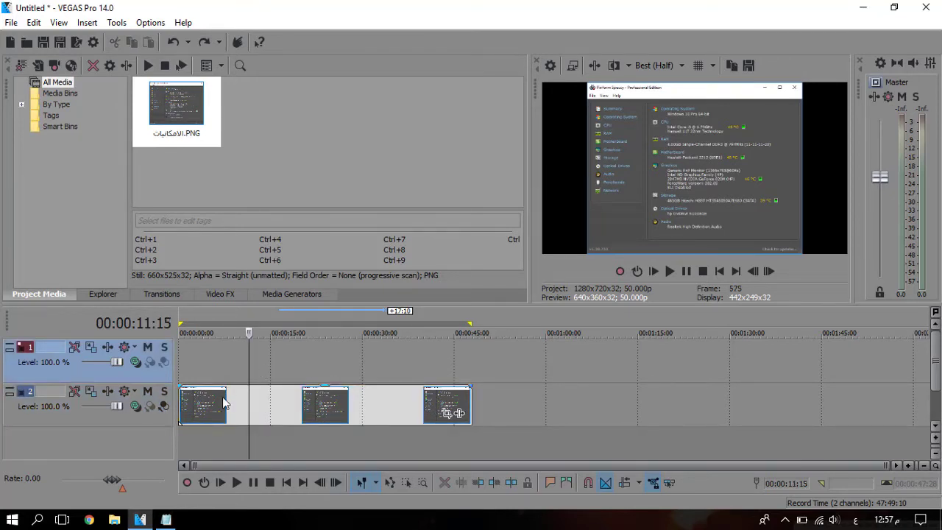
right_click(251, 356)
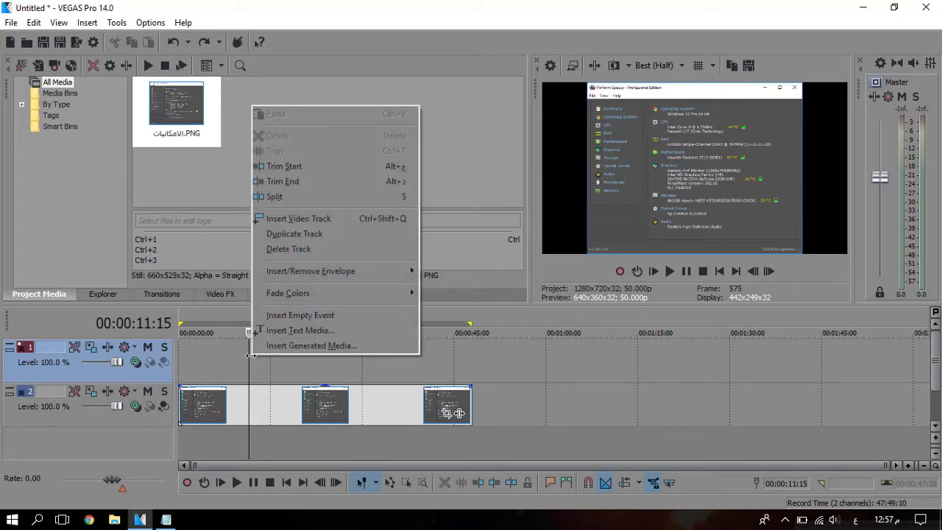
left_click(298, 332)
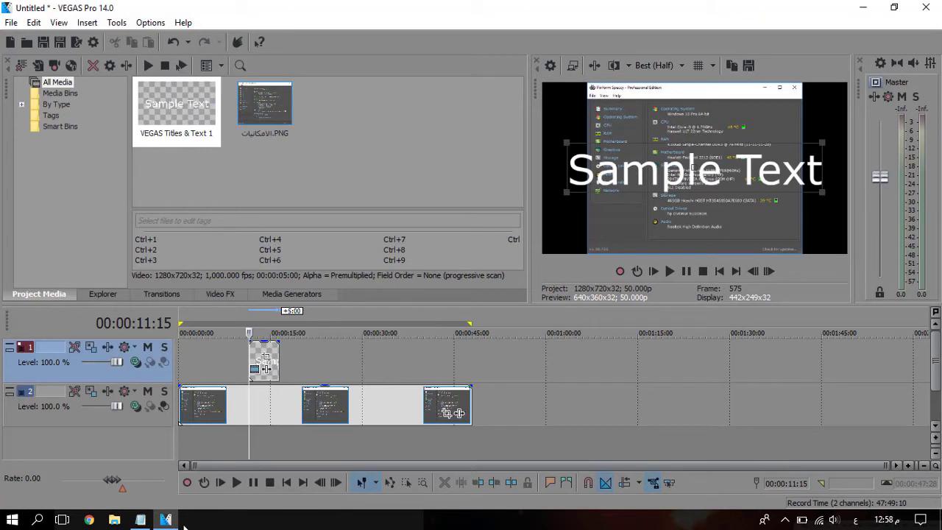
mouse_move(178, 522)
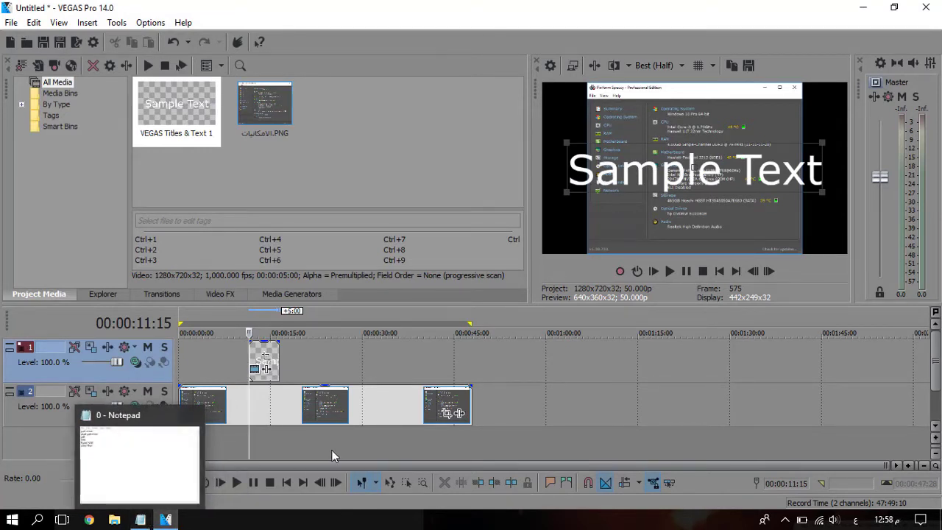
key("alt+Tab")
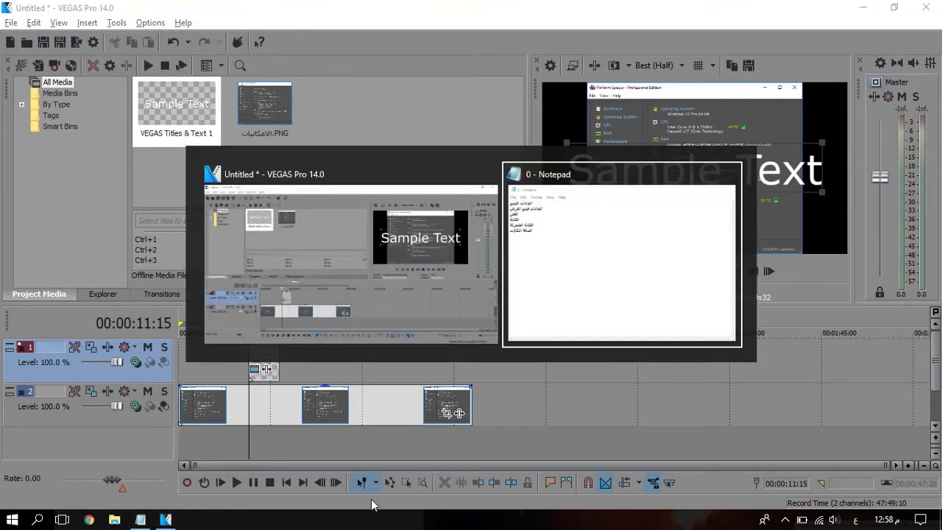
key("Tab")
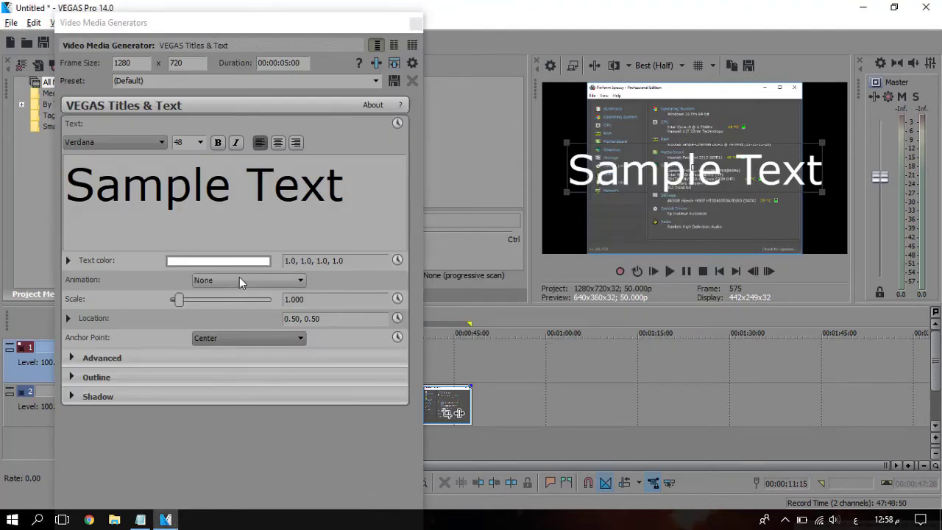
Browse the title's font list, then shrink Sample Text to a scale of about 0.495, place it near 0.33, 0.27 and close the generator.
double_click(275, 180)
left_click(129, 146)
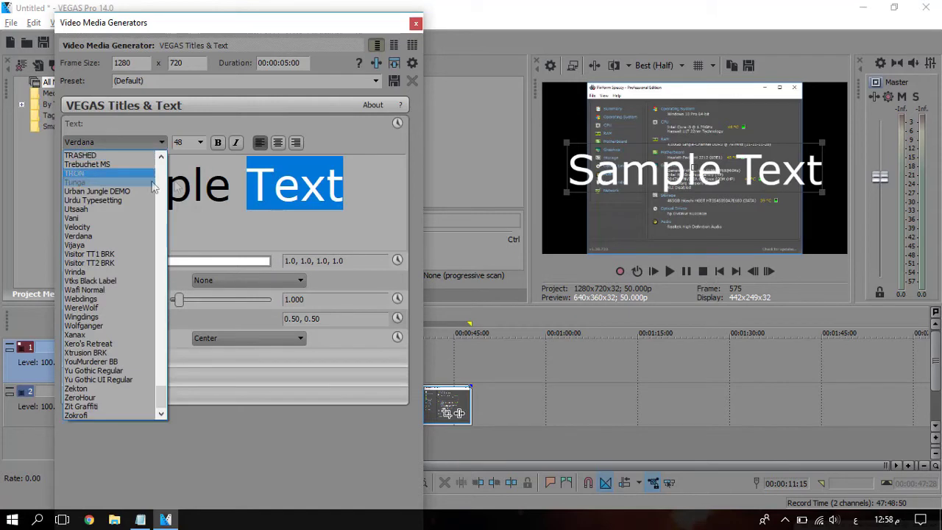
left_click(130, 221)
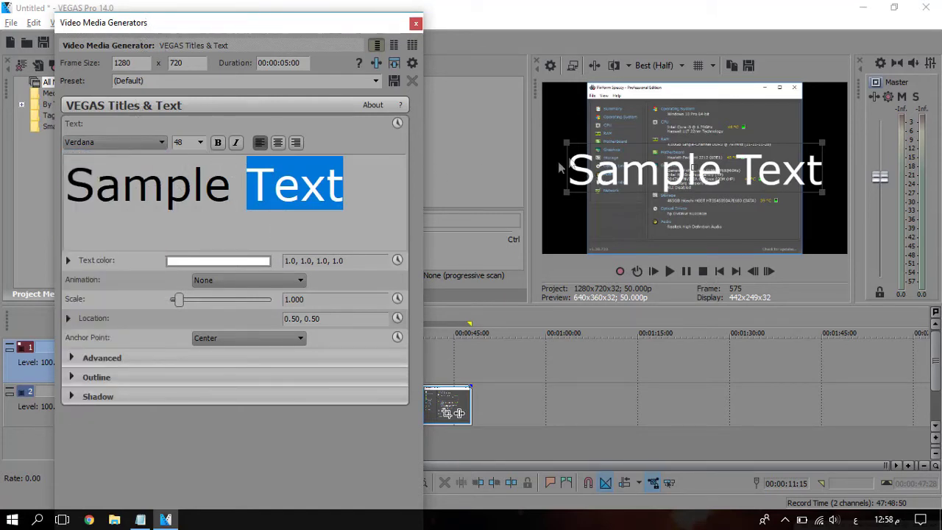
left_click_drag(570, 198, 595, 211)
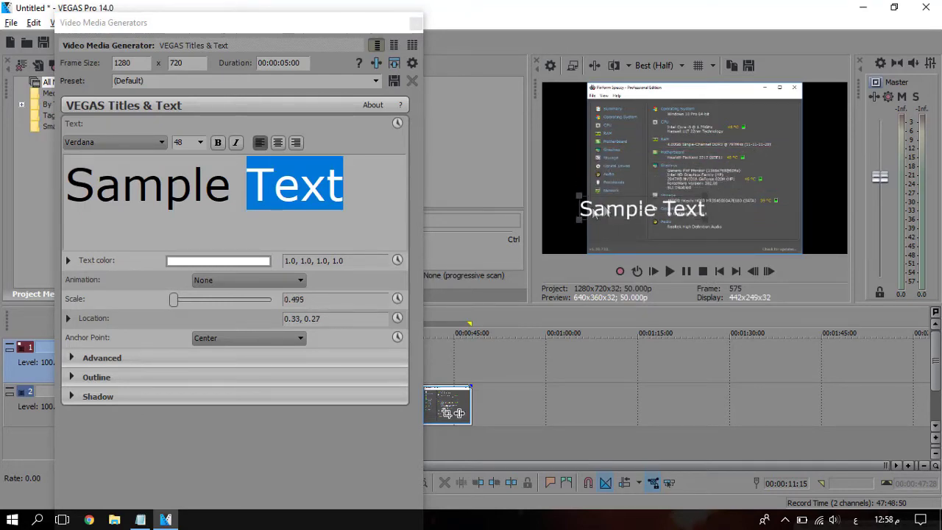
left_click(416, 22)
Play the timeline from 00:00:09:27 into the text title to preview it, then pause.
left_click(240, 357)
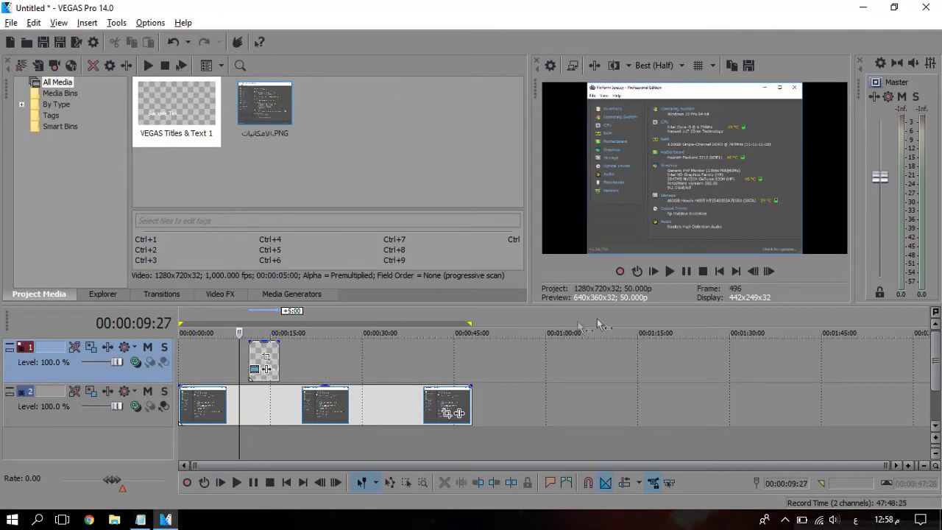
left_click(670, 271)
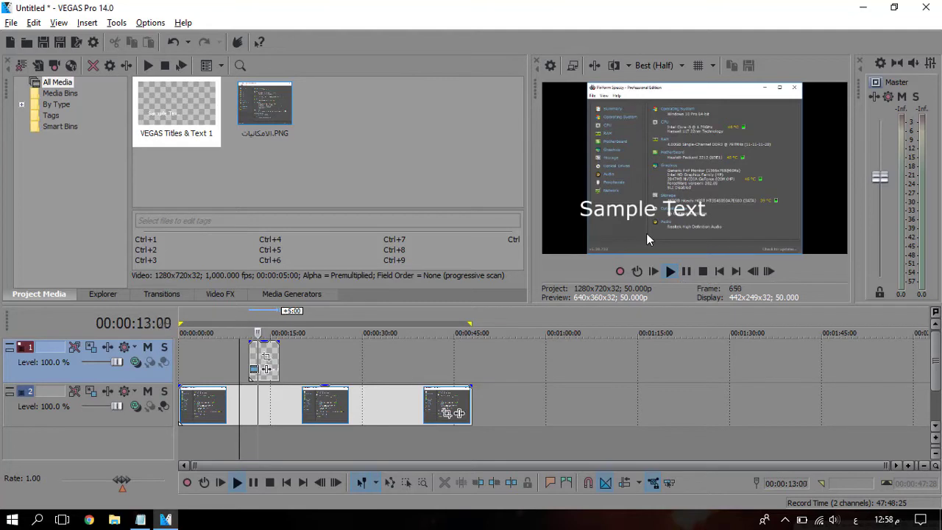
left_click(685, 271)
Delete the text event from track 1.
left_click_drag(279, 363, 278, 363)
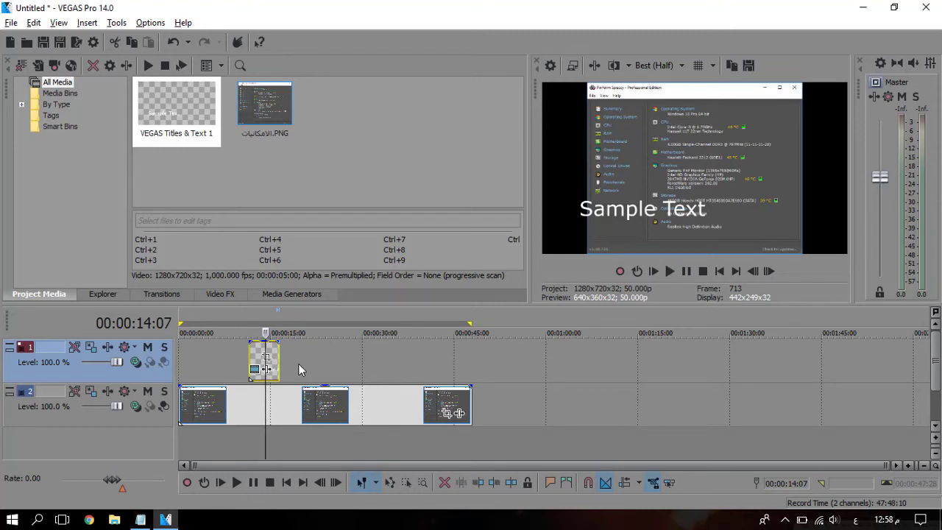
key("Delete")
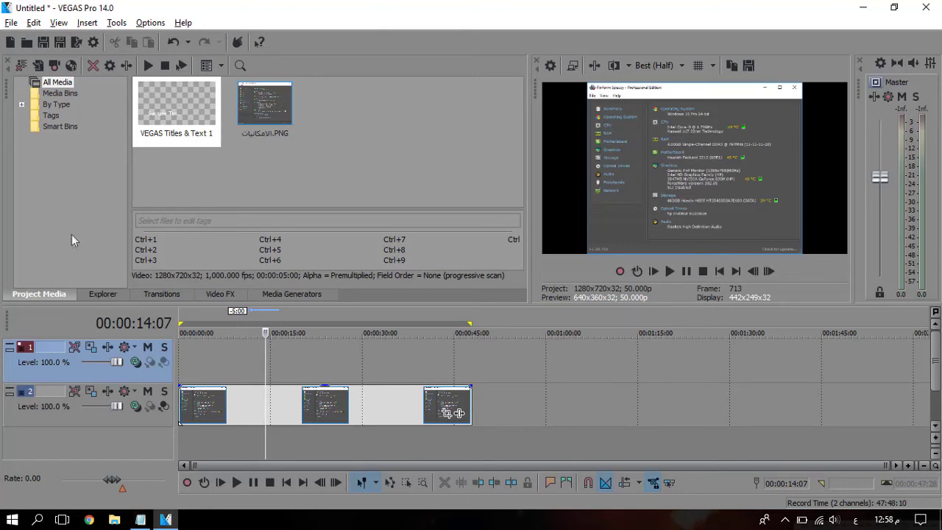
Add the Bounce preset of the Titles & Text generator to track 1 at 00:00:14:07.
left_click(297, 294)
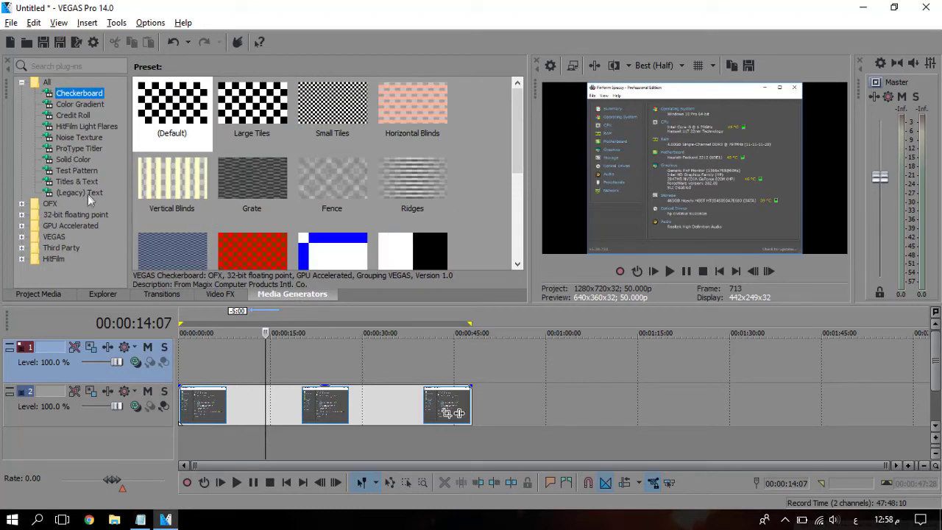
left_click(67, 184)
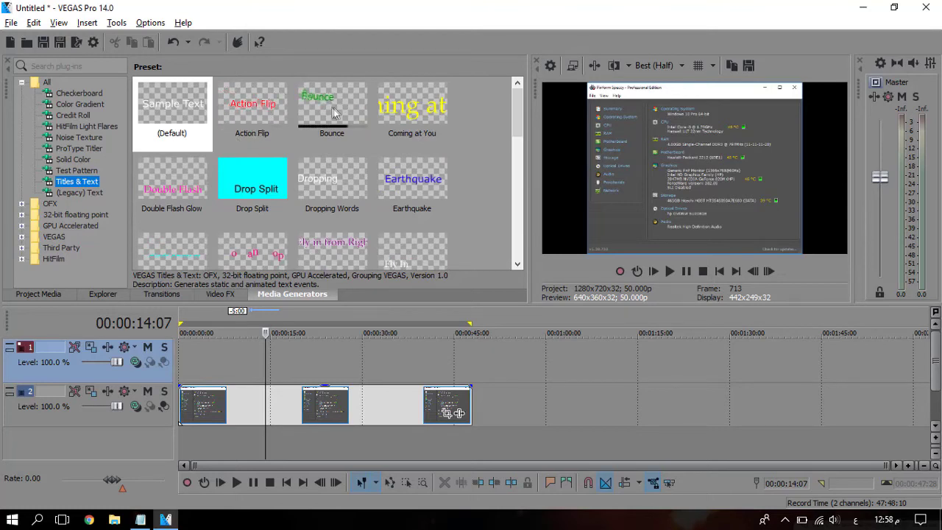
left_click_drag(338, 116, 271, 372)
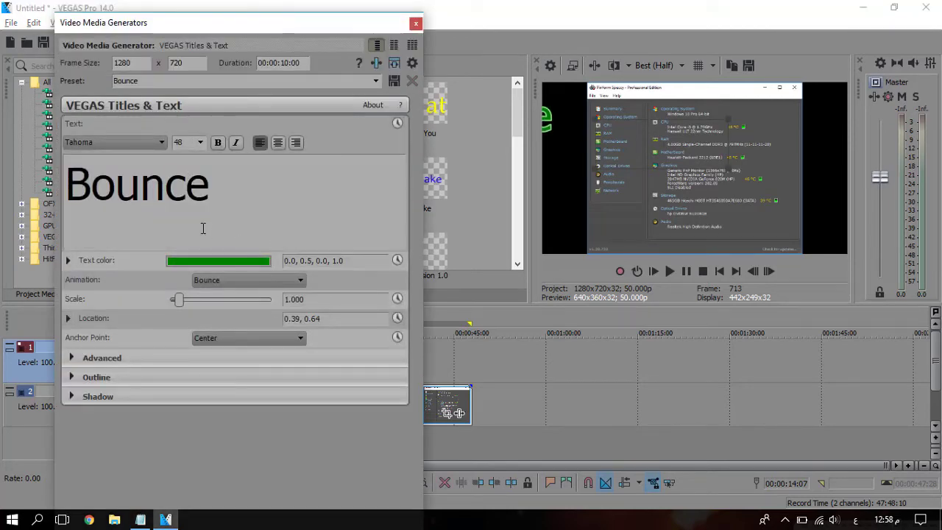
Replace the Bounce title's sample text with the author's name and close the generator settings.
double_click(193, 193)
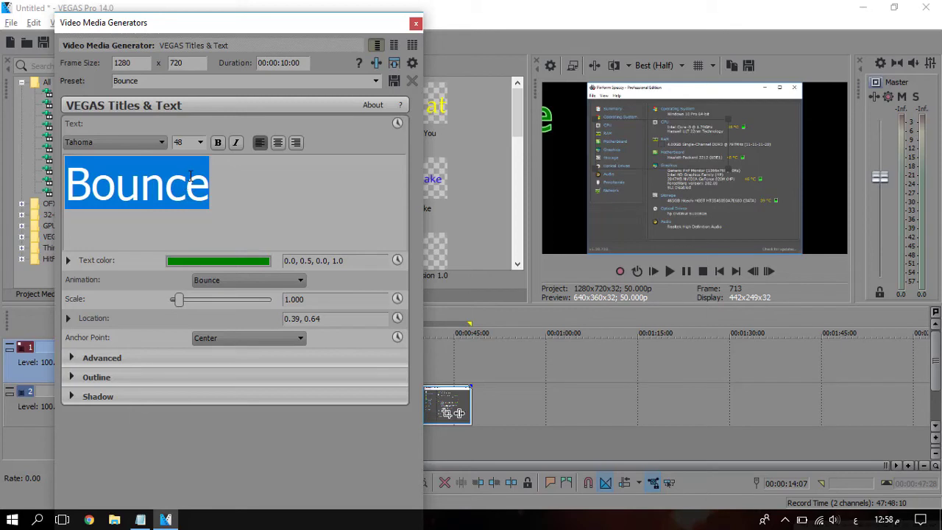
type("E")
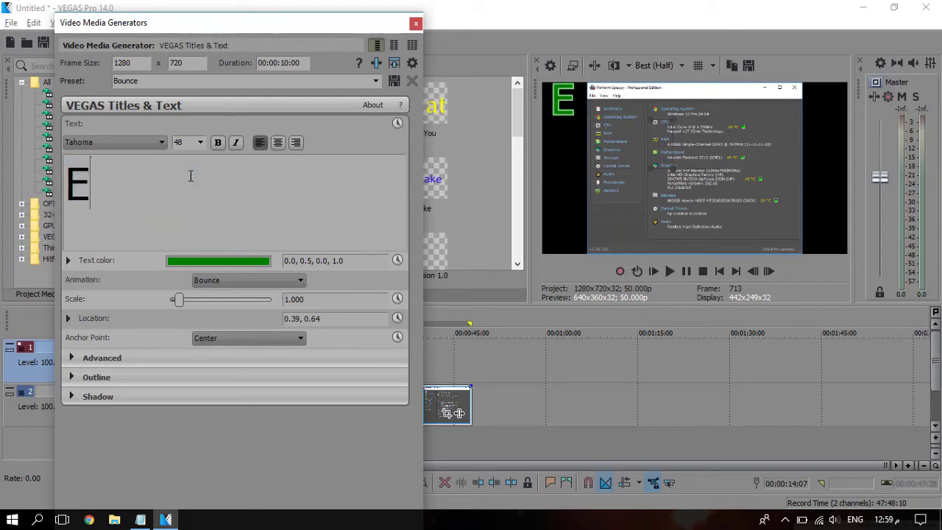
type("lbal")
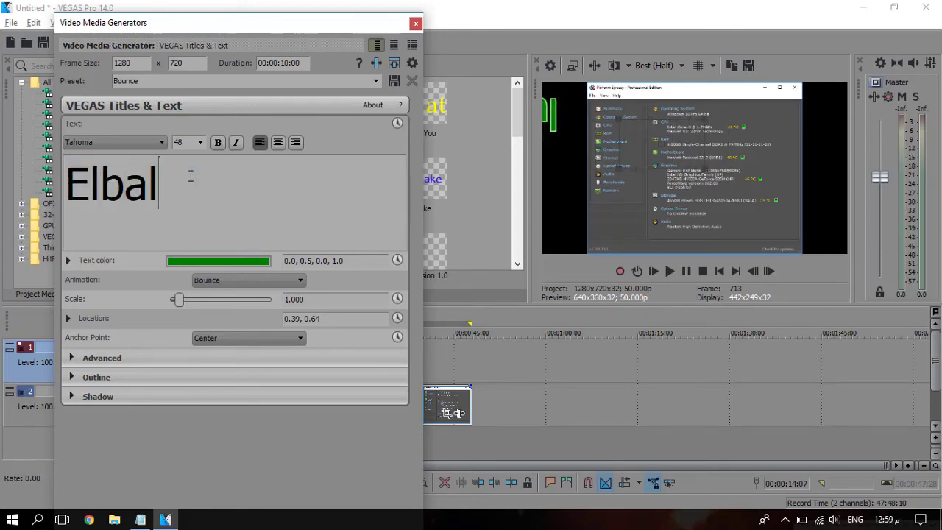
type("sha")
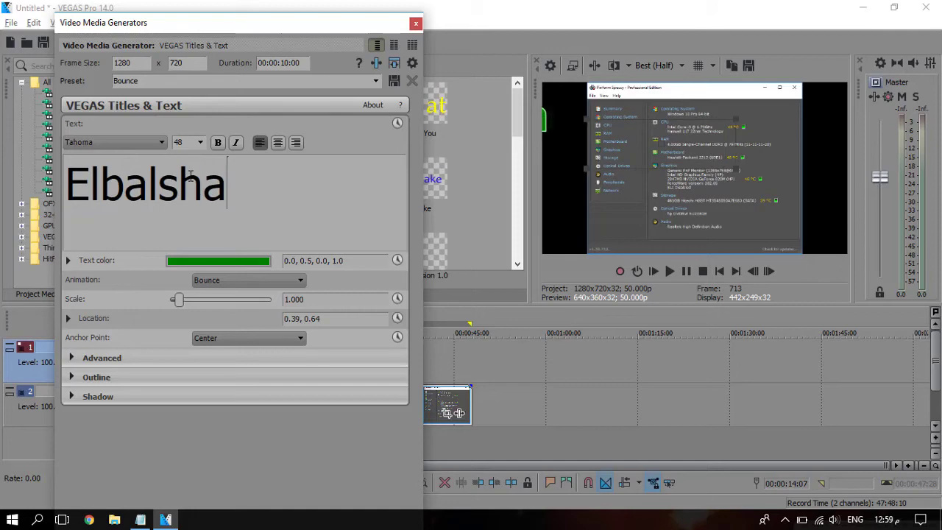
left_click(414, 22)
Play the timeline from just before the bouncing title to preview its animation, then pause.
left_click(253, 366)
left_click(670, 271)
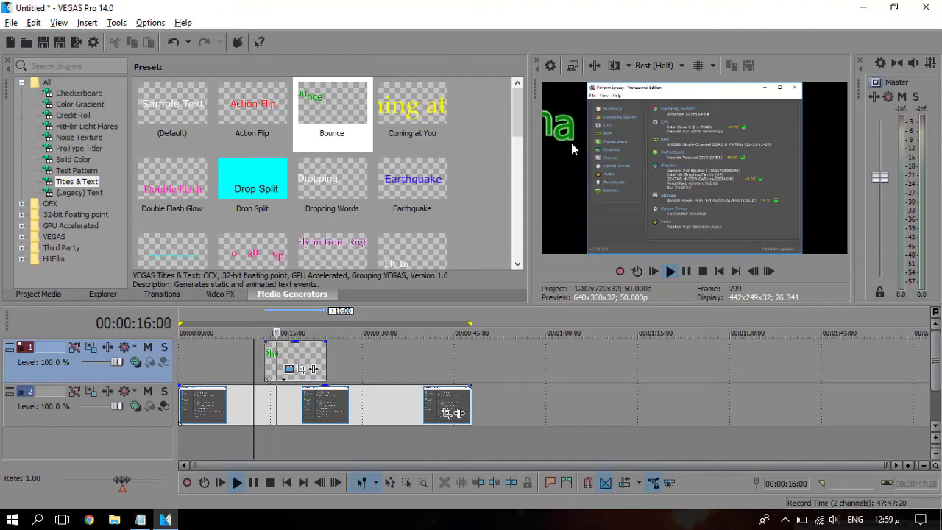
left_click(688, 271)
Try shortening the bouncing title on track 1 by 6:06 from its end and play it back.
left_click_drag(330, 360, 287, 360)
left_click(257, 368)
left_click(670, 271)
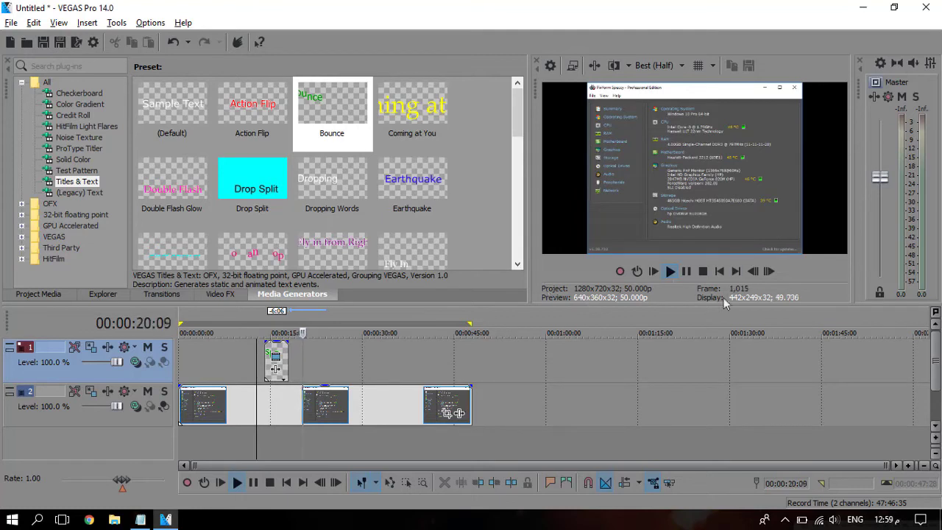
left_click(686, 272)
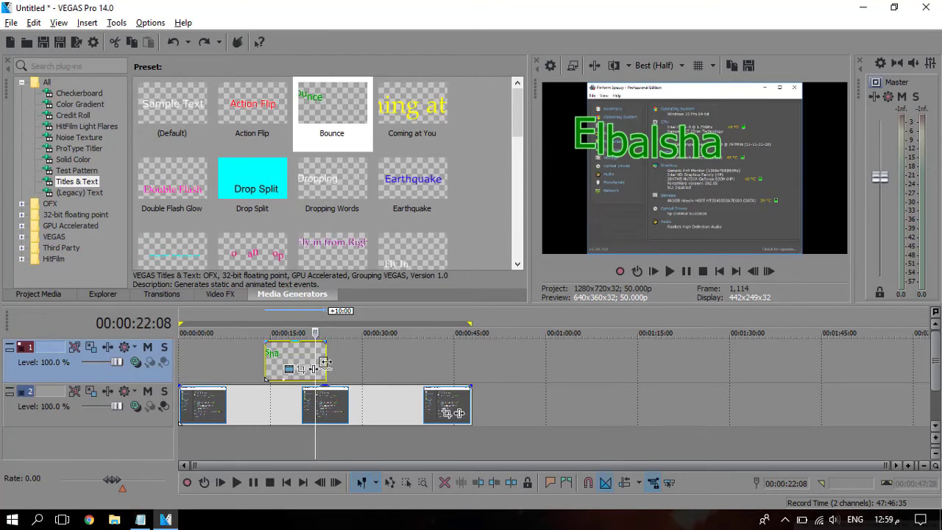
Trim 6:03 off the end of the bouncing title and preview it from 00:00:12:22, then pause.
left_click_drag(327, 364, 288, 364)
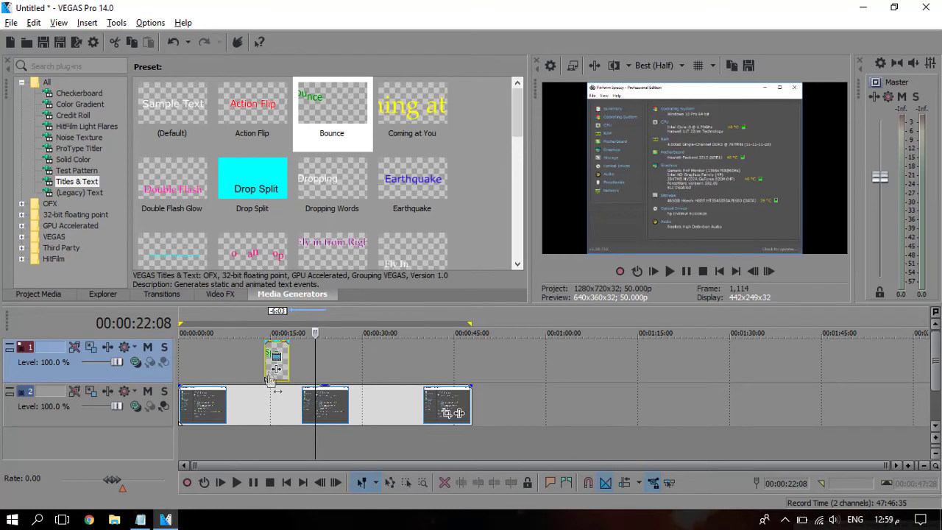
left_click(256, 362)
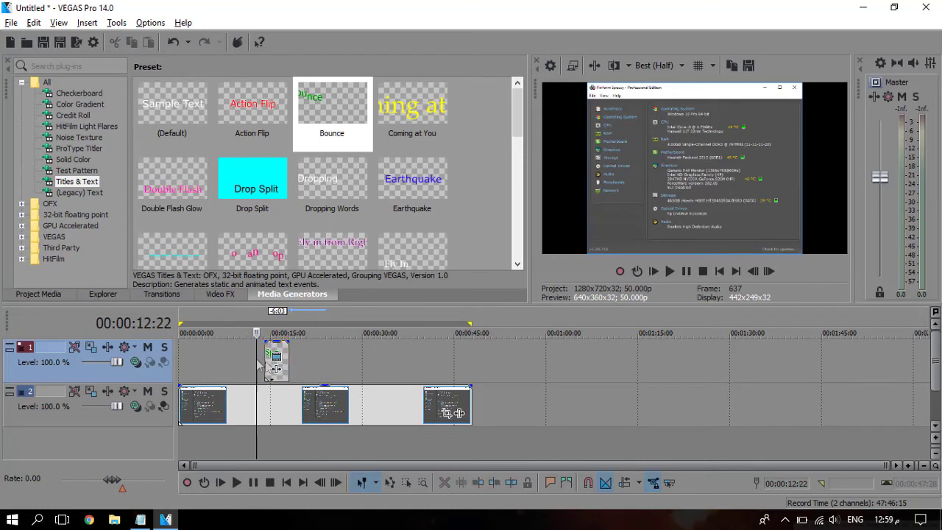
left_click(669, 271)
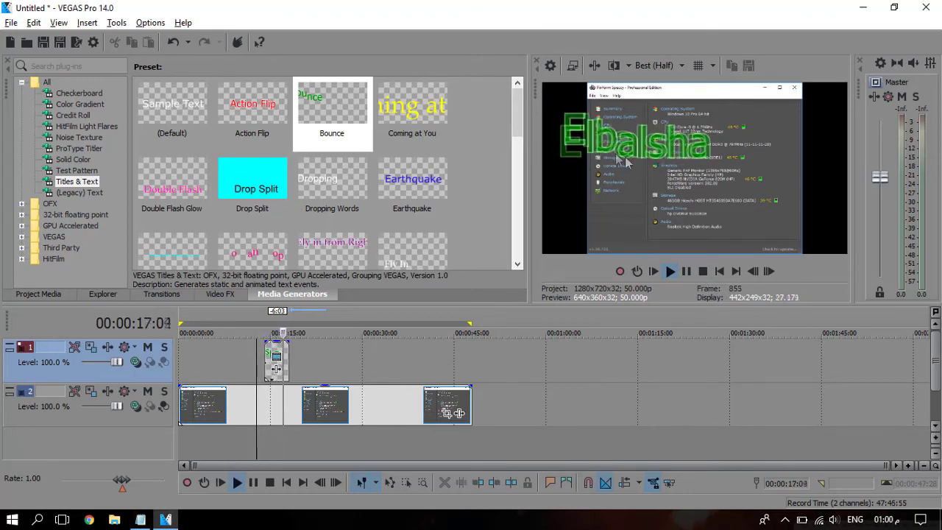
key("Return")
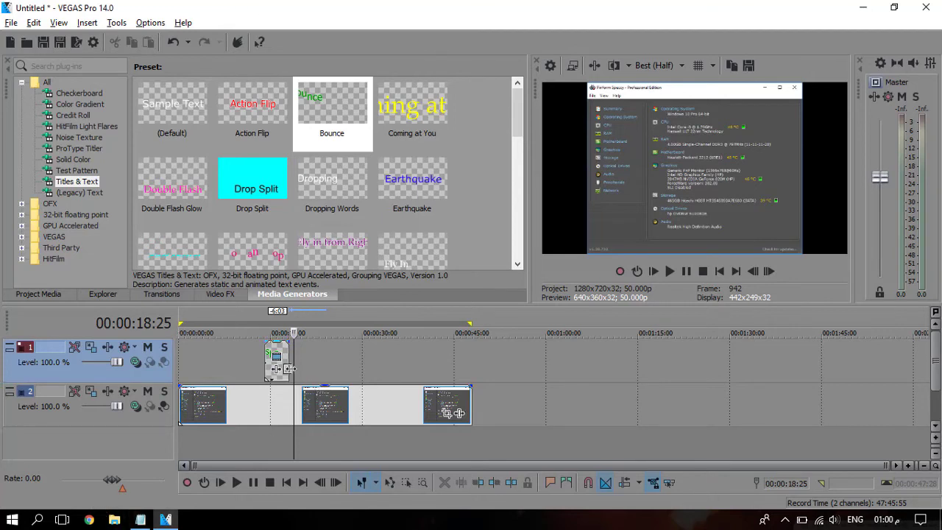
Delete the bouncing title event from track 1.
left_click(265, 346)
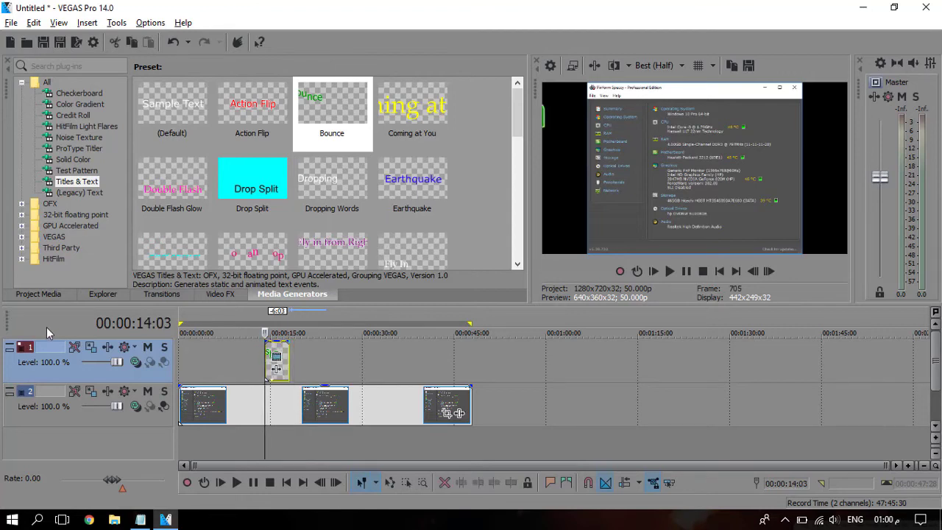
key("Delete")
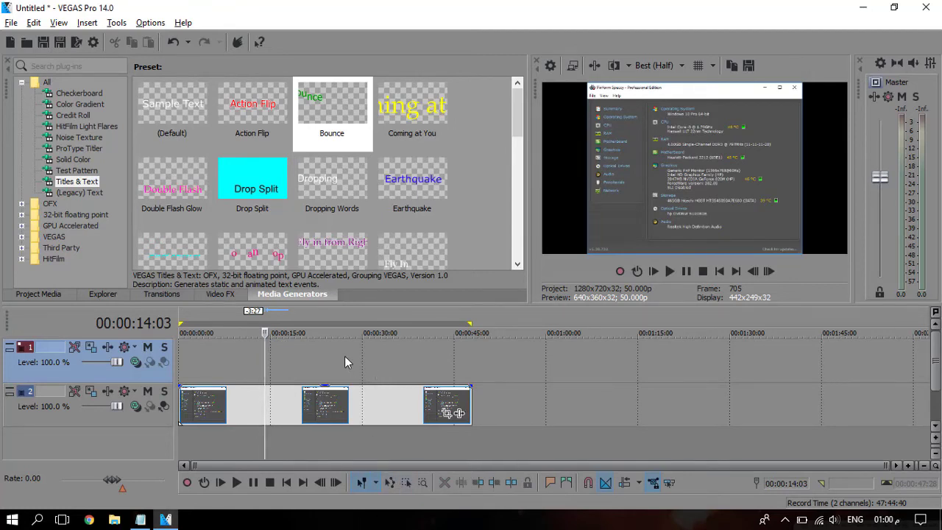
Split the image clip on track 2 at 00:00:17:21 and place the playhead before the cut at 00:00:15:27.
left_click(287, 410)
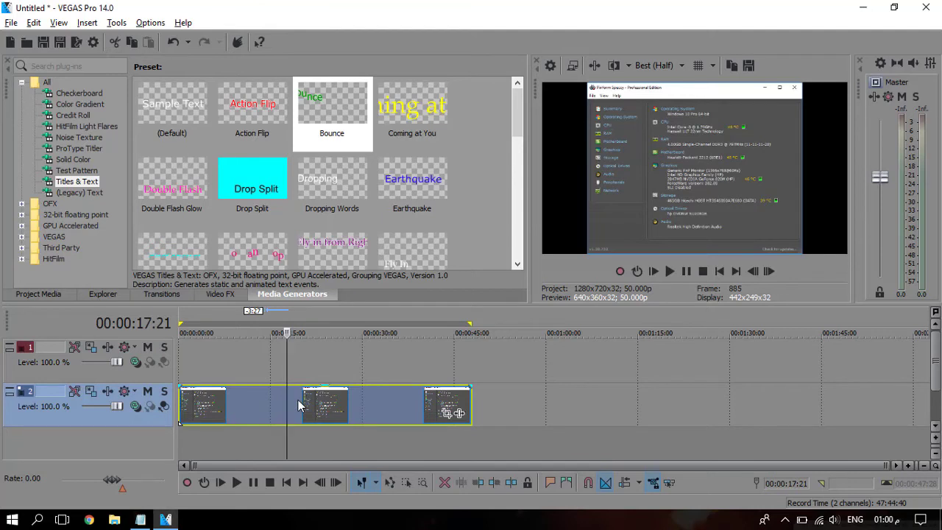
key("s")
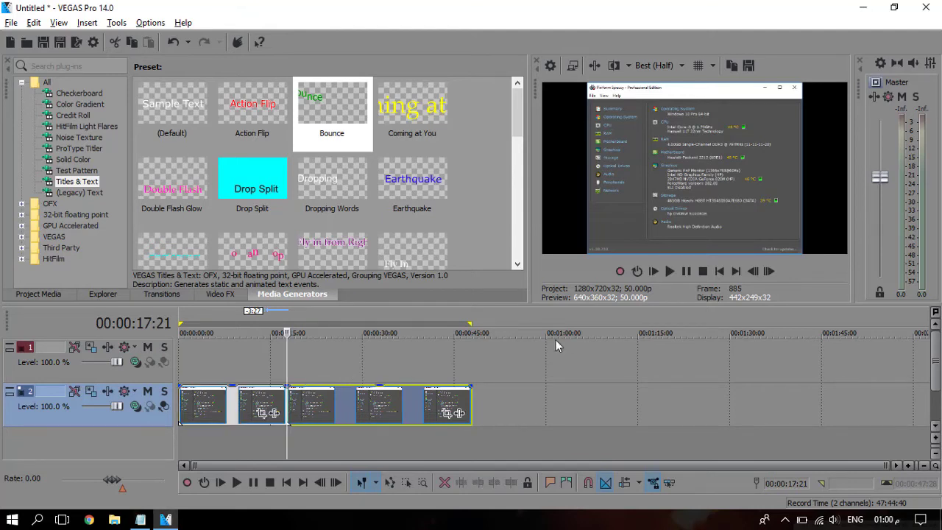
left_click(276, 365)
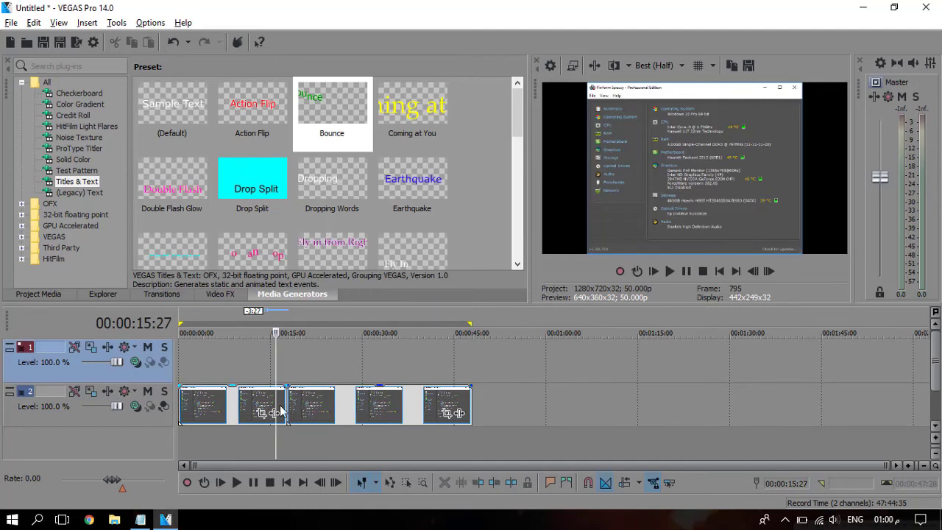
Apply the default Zoom transition at the cut on track 2, close its settings and play through it to preview it.
left_click(161, 294)
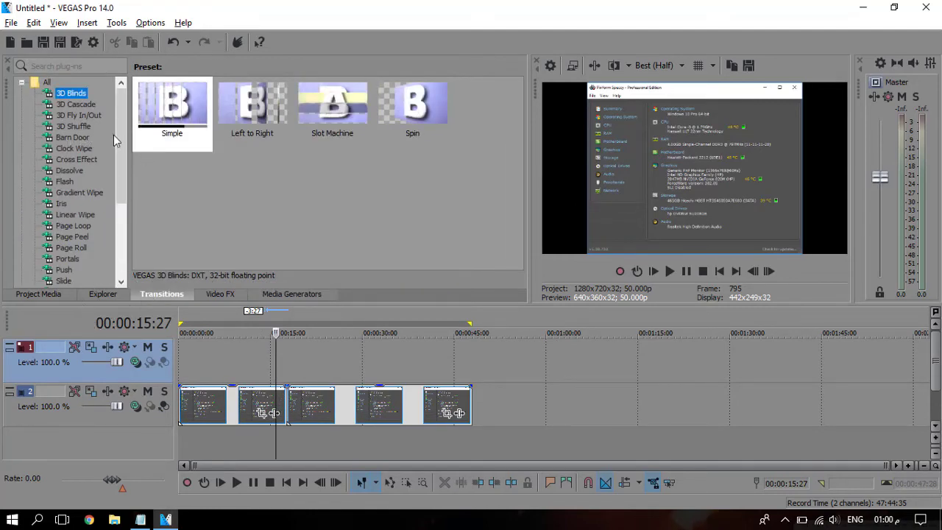
left_click_drag(118, 134, 125, 195)
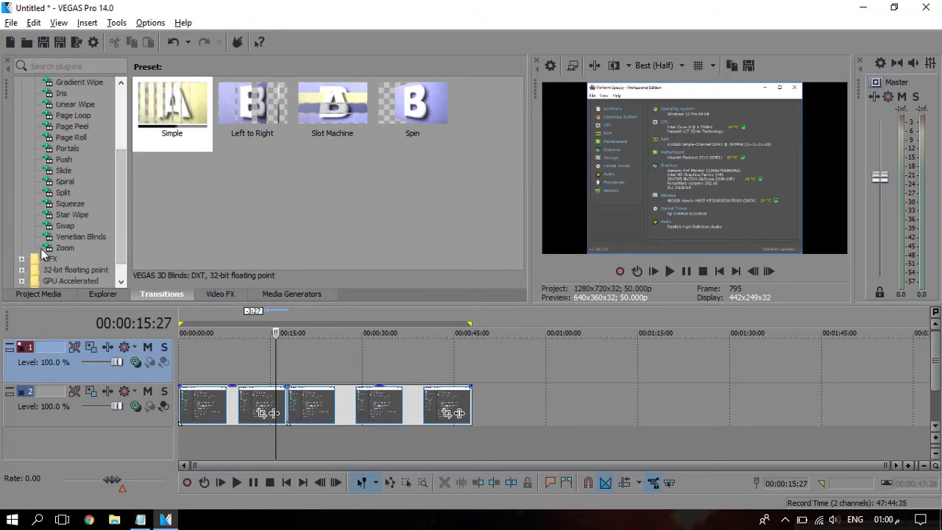
left_click(66, 248)
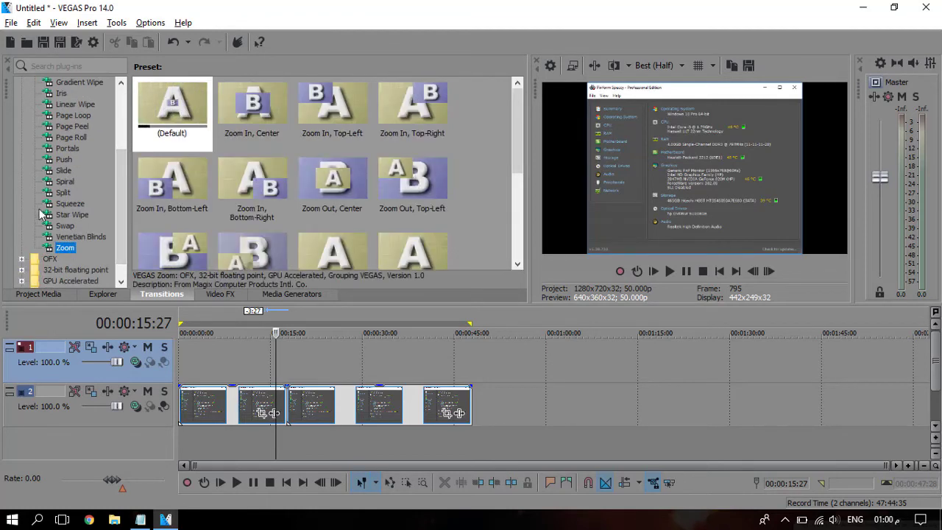
left_click_drag(181, 92, 288, 416)
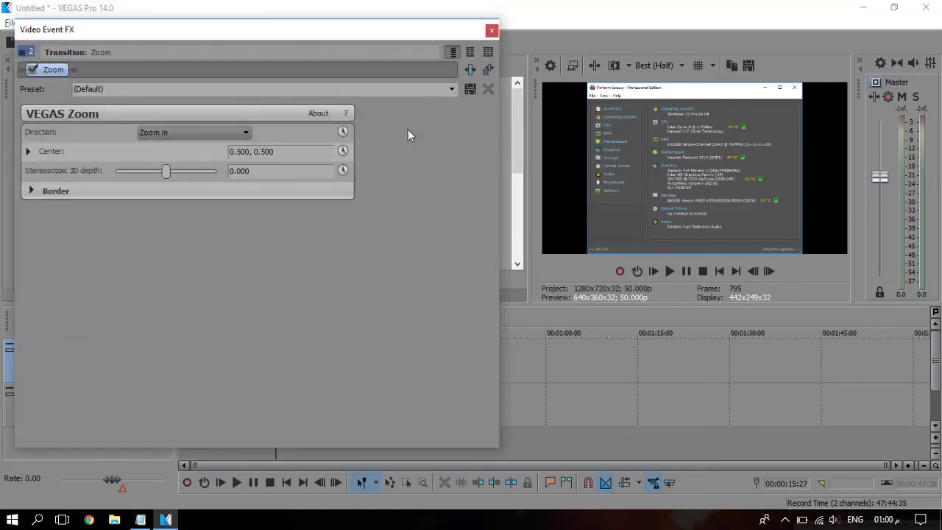
left_click(492, 31)
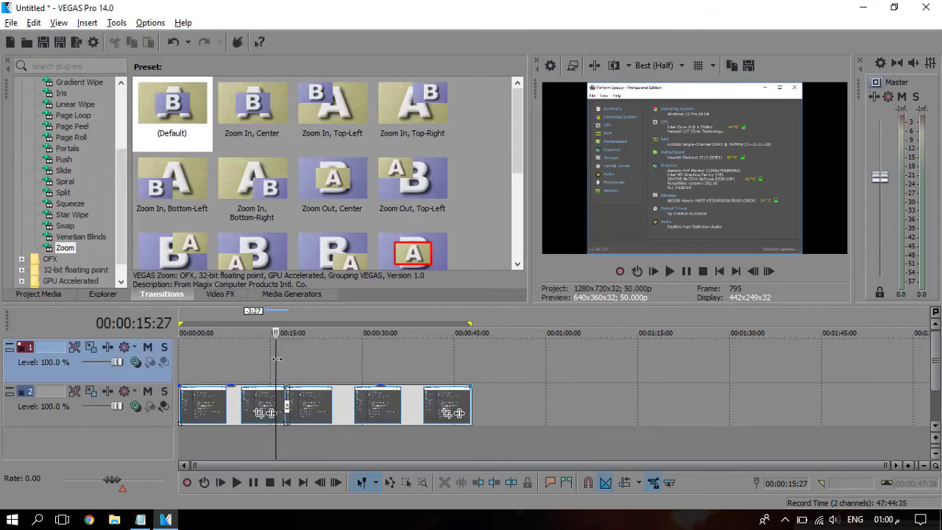
left_click(672, 271)
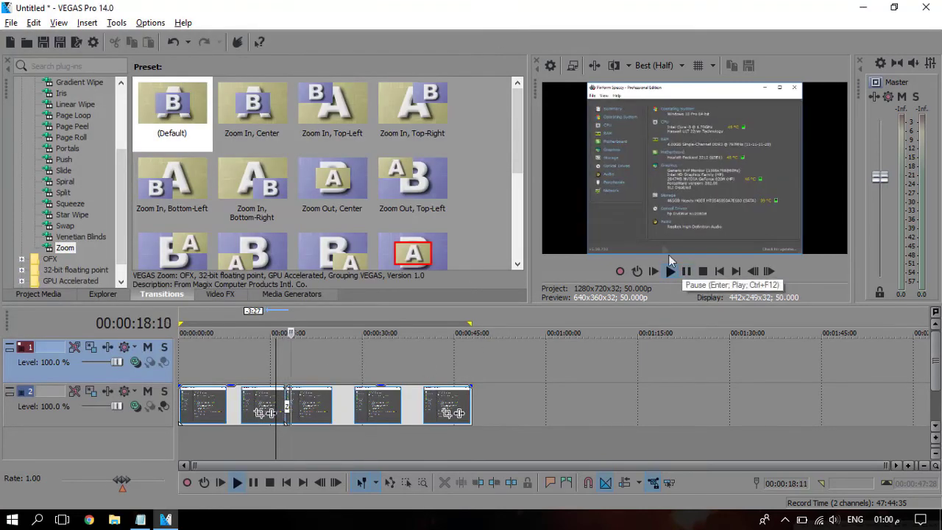
left_click(670, 271)
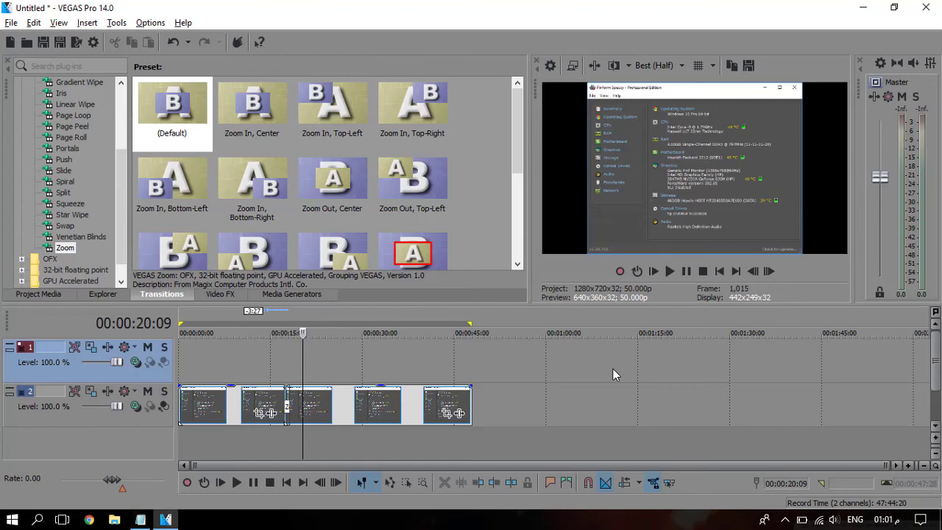
Look through the program's file, editing, view, tools, options and help commands without choosing any.
left_click(6, 23)
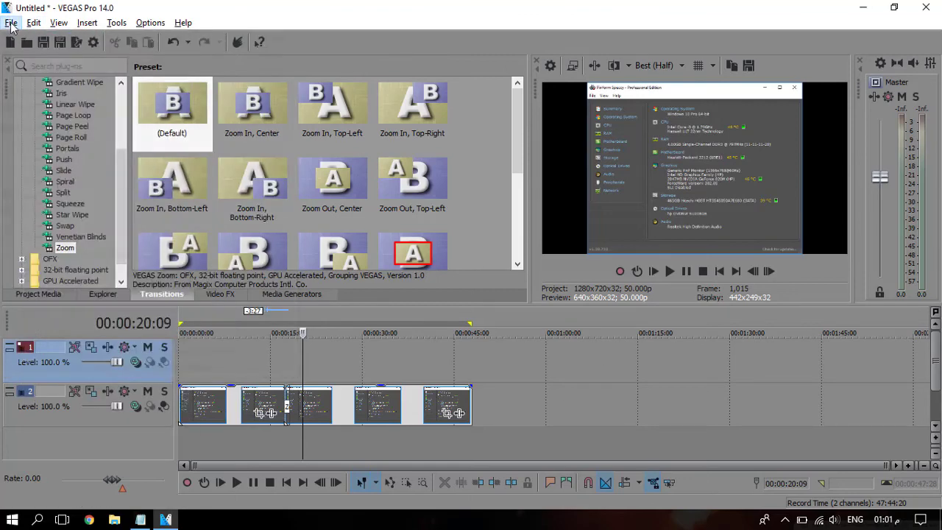
left_click(7, 24)
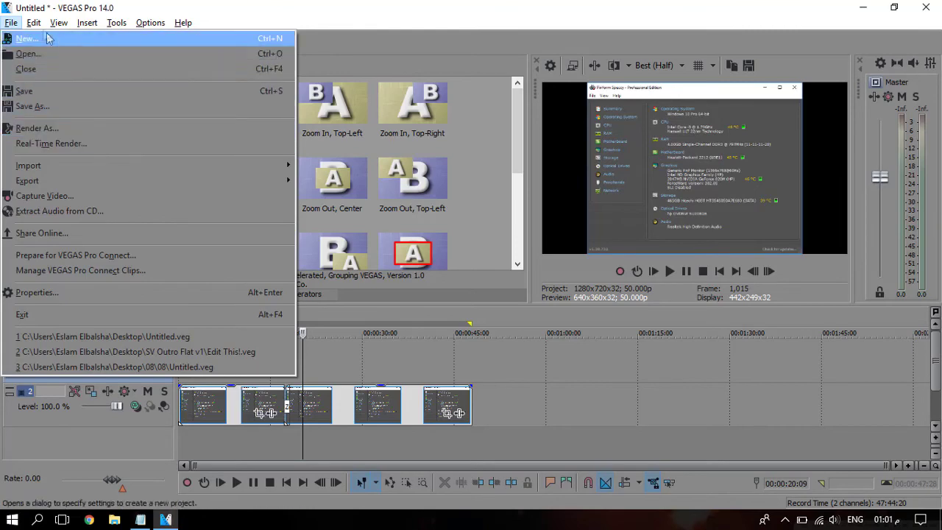
mouse_move(31, 28)
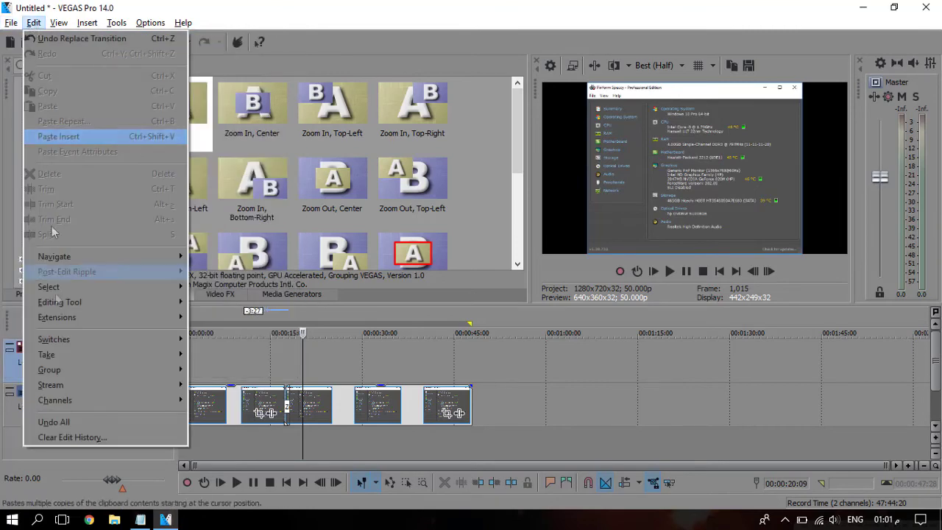
mouse_move(74, 354)
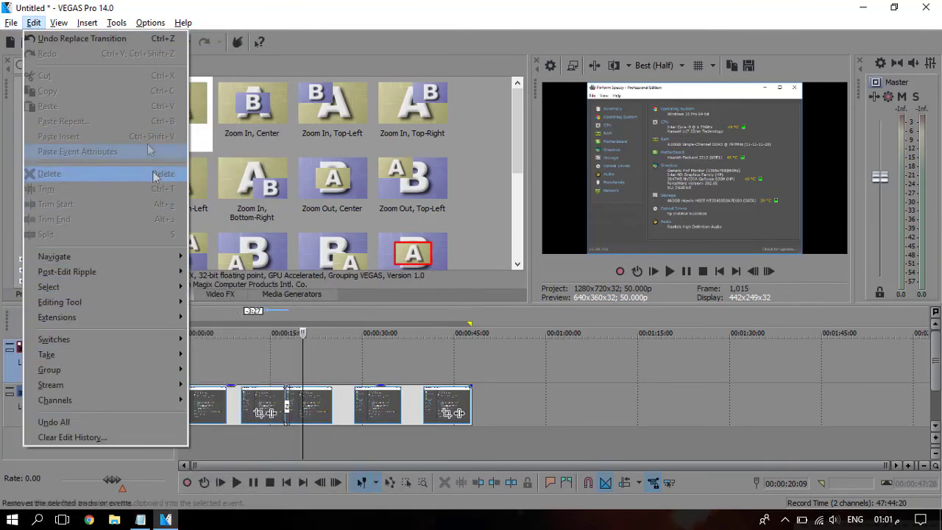
mouse_move(92, 338)
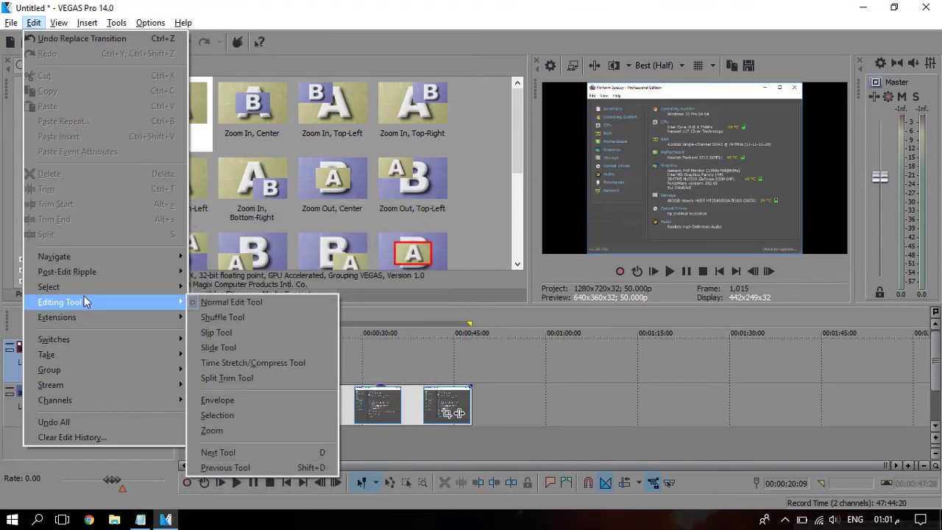
mouse_move(59, 23)
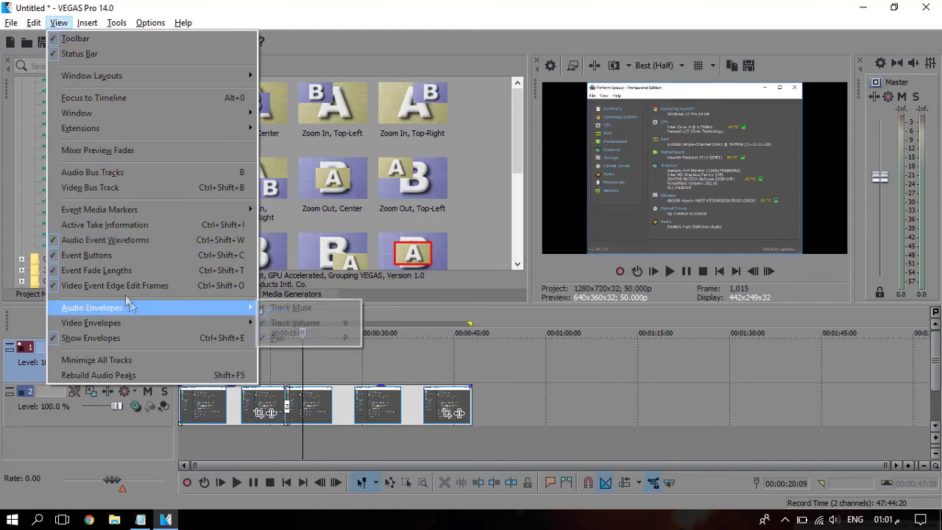
mouse_move(95, 27)
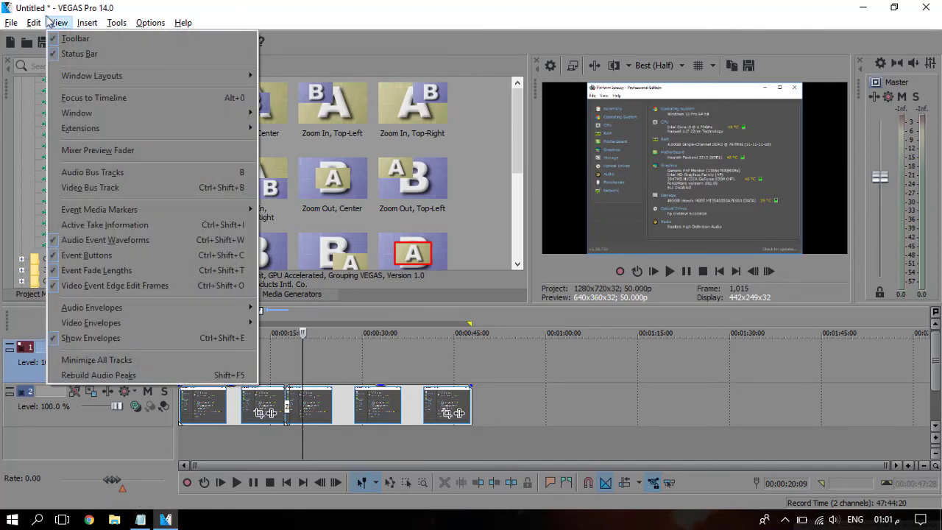
mouse_move(4, 23)
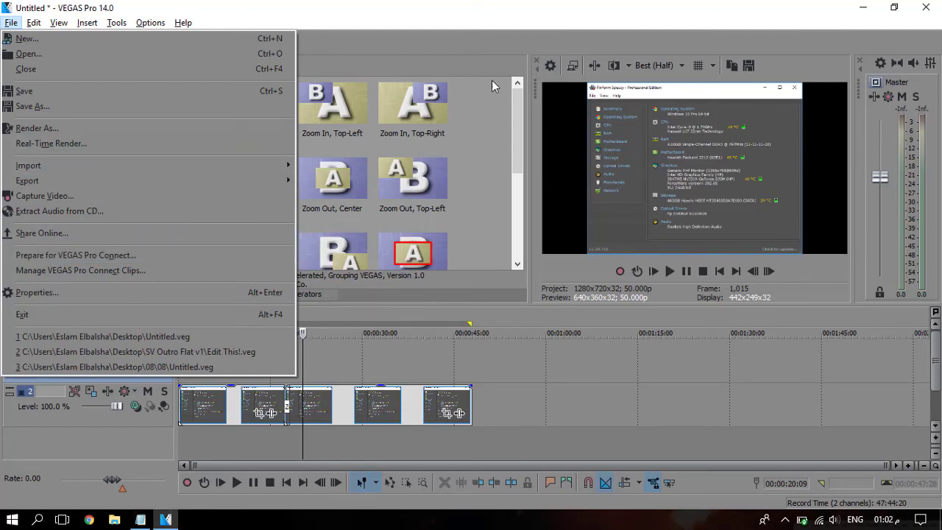
left_click(187, 2)
left_click(116, 23)
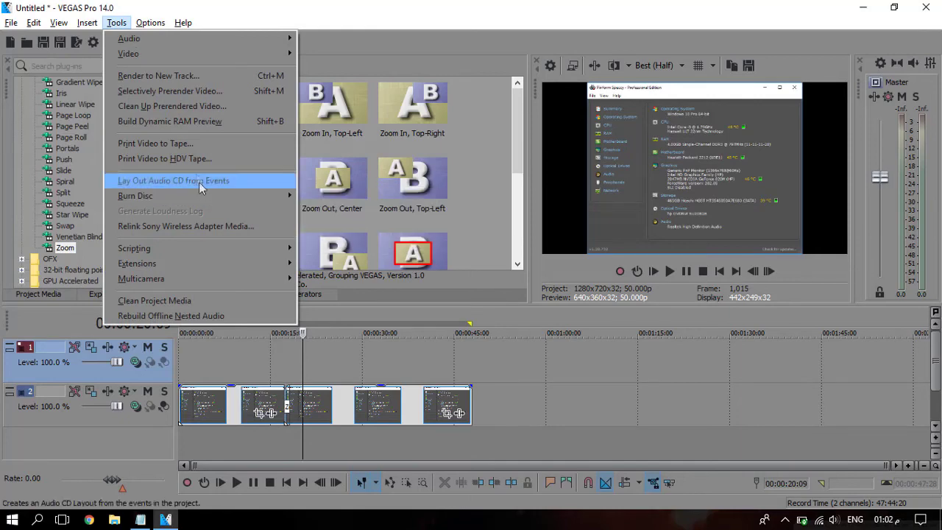
mouse_move(153, 21)
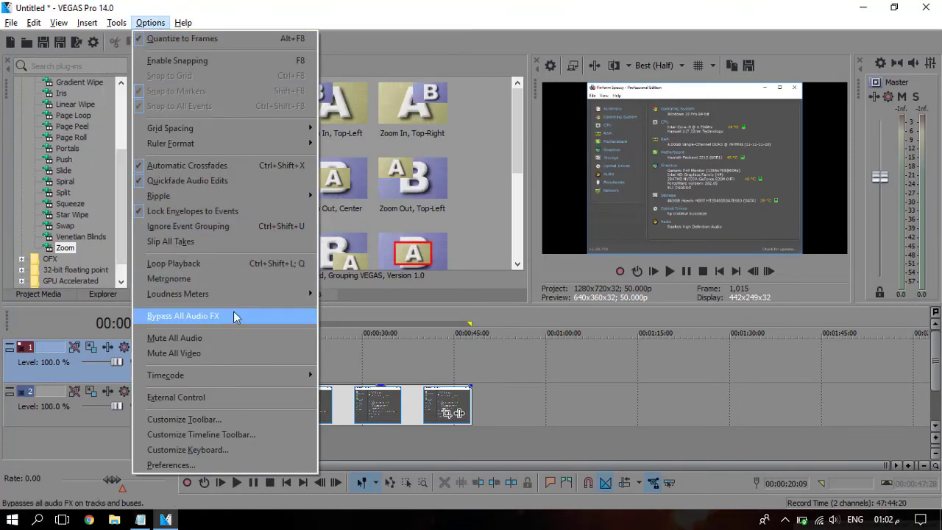
mouse_move(184, 24)
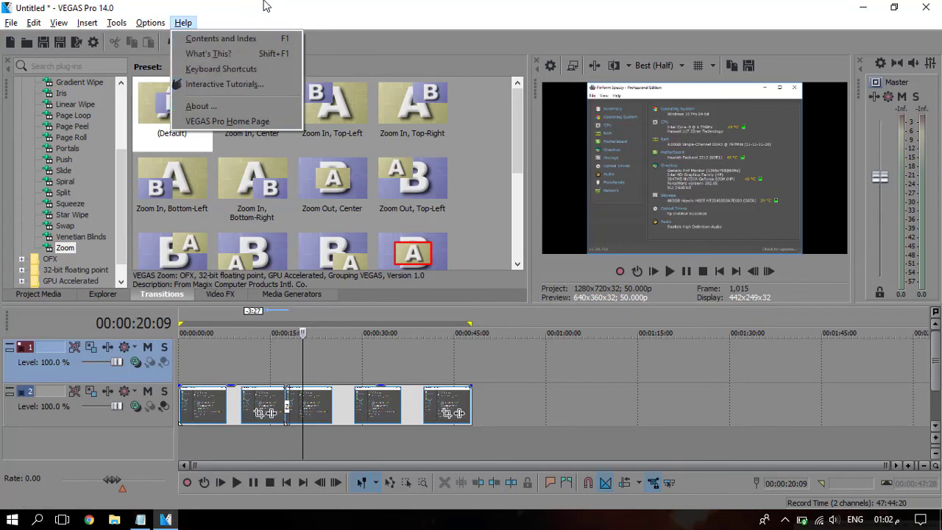
left_click(383, 6)
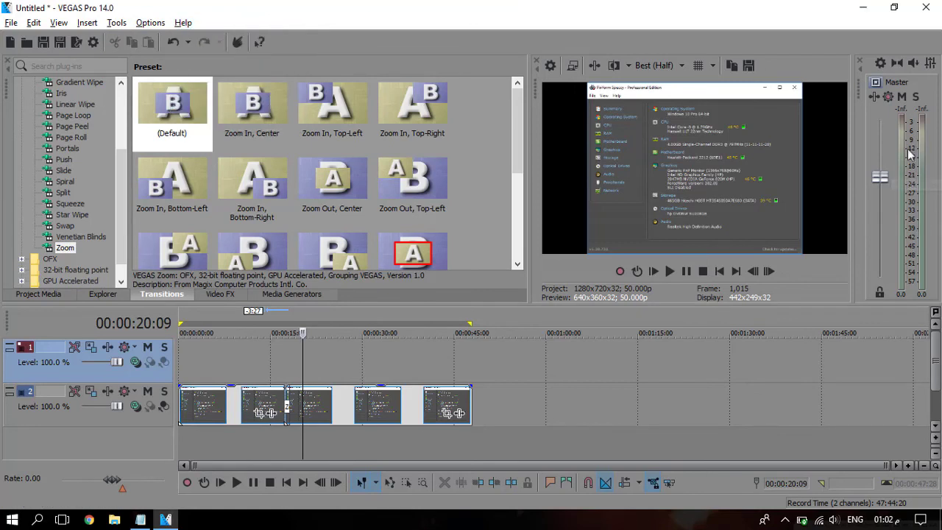